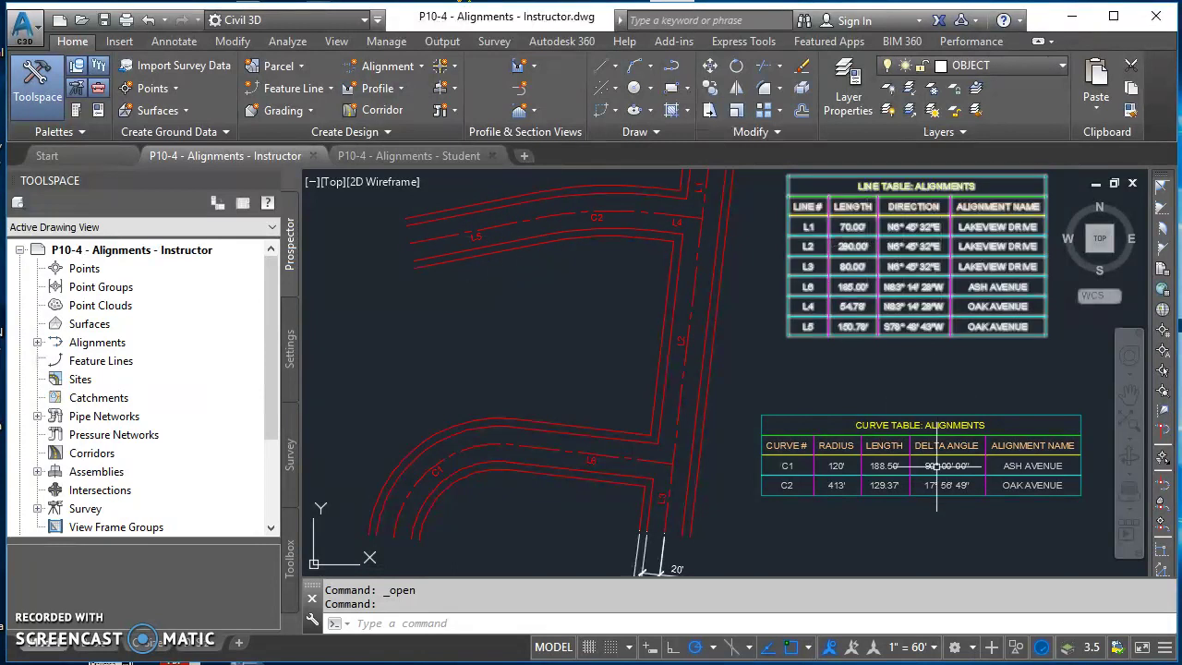
Open the P10-4 Alignments Student drawing and review the line, curve and street data and layout sketch in the Acrobat Reader PDF.
click(420, 156)
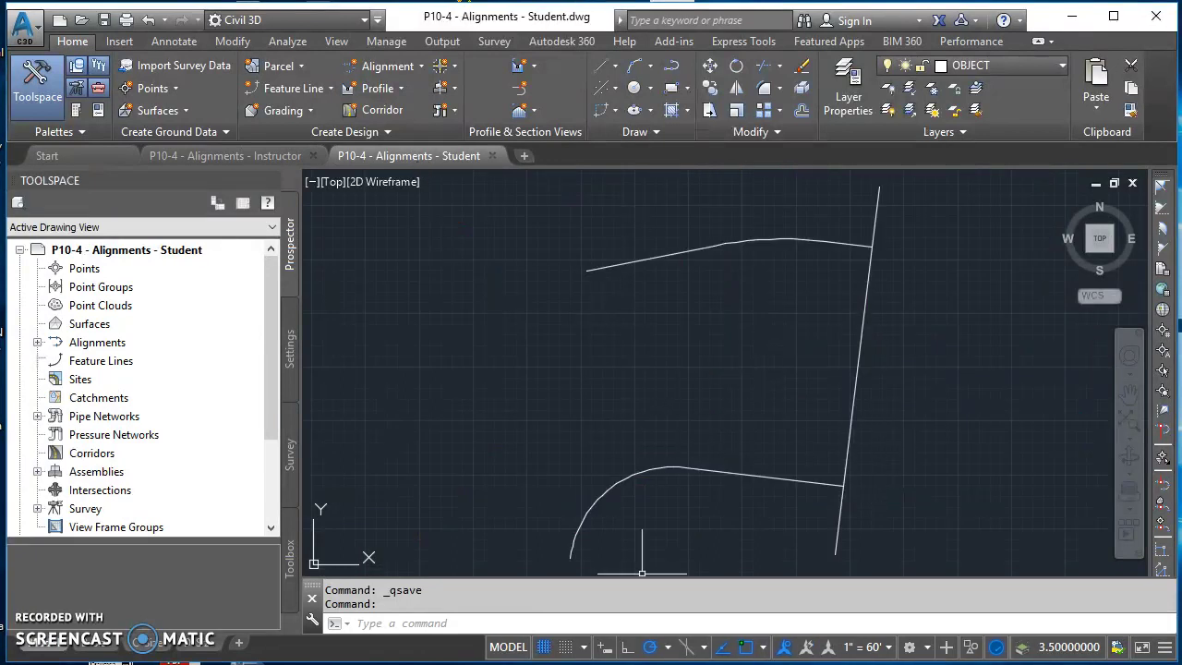
key(alt+Tab)
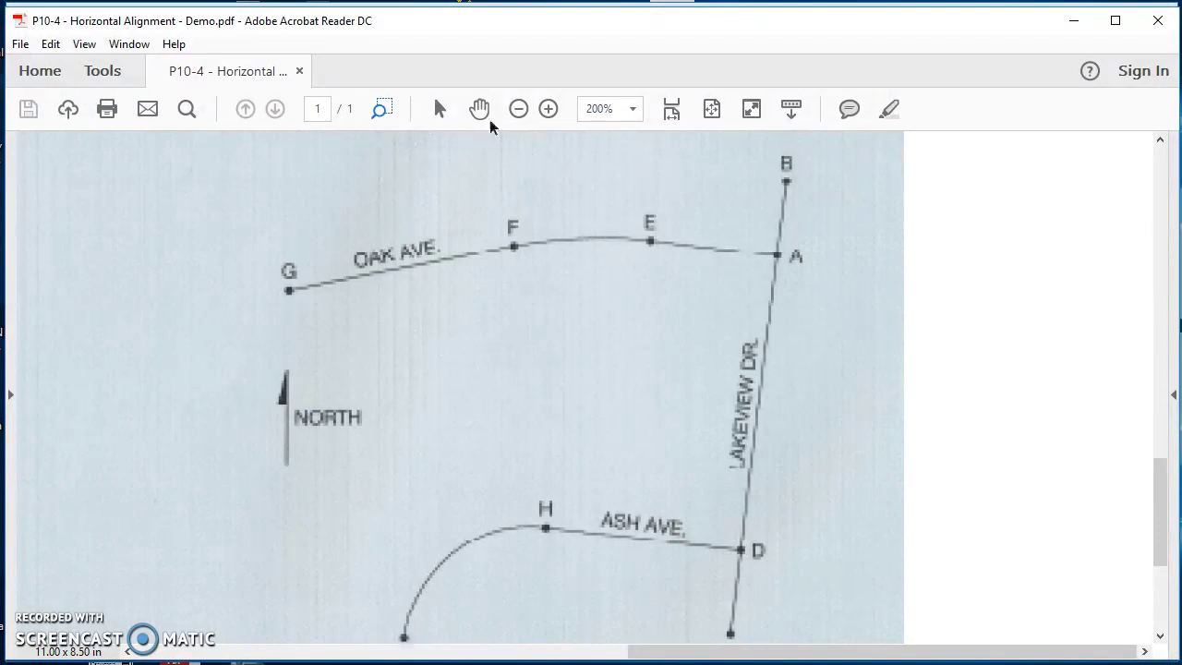
click(711, 109)
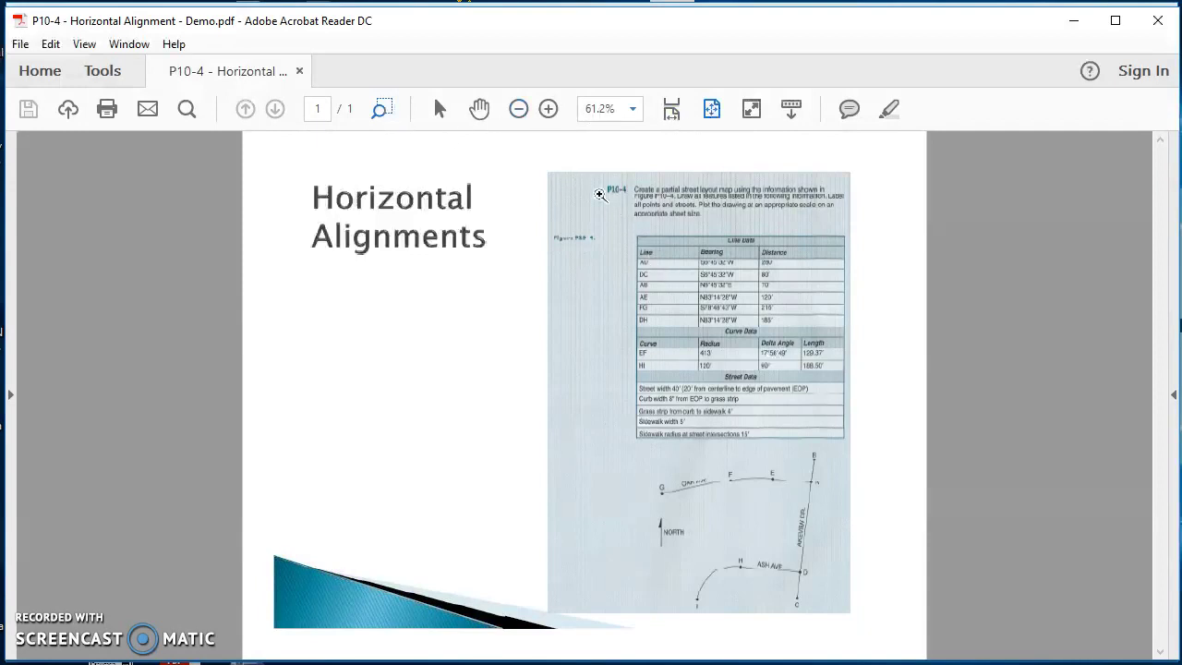
drag(534, 169, 888, 478)
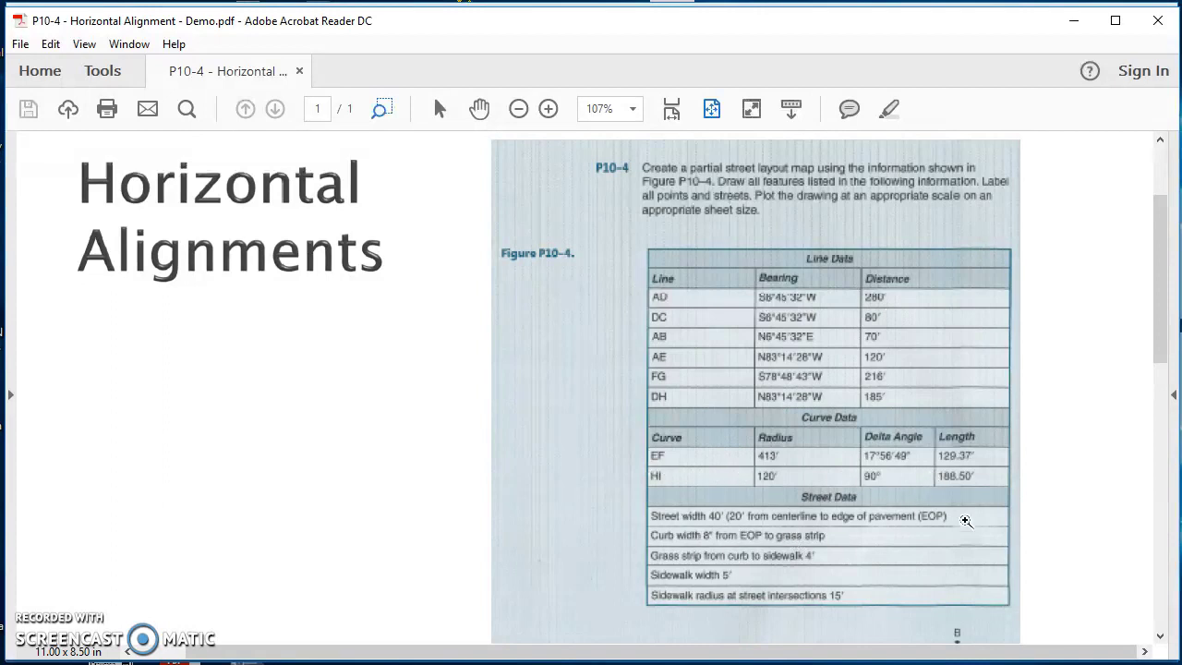
drag(1160, 287, 1159, 532)
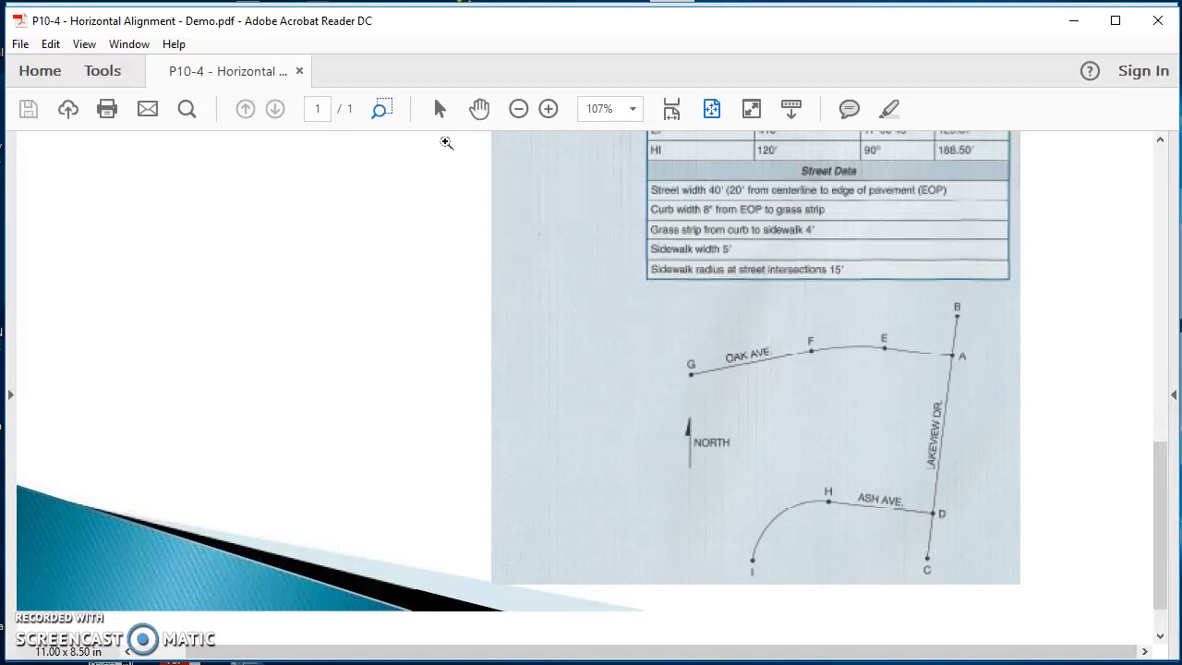
click(712, 109)
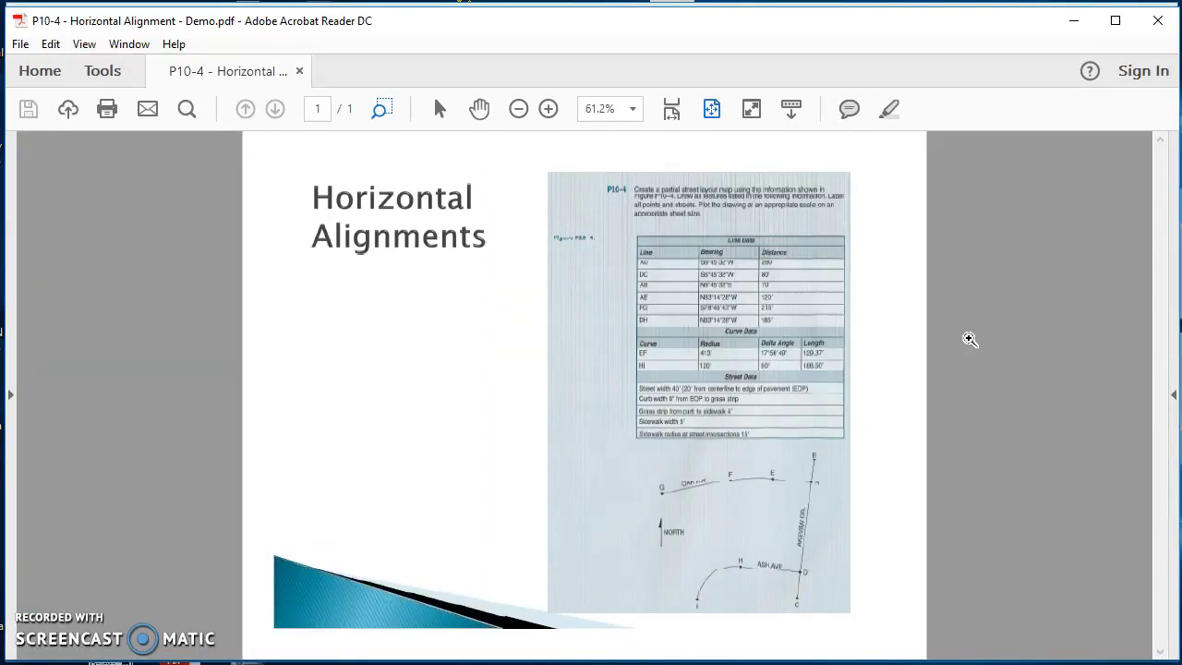
click(1080, 18)
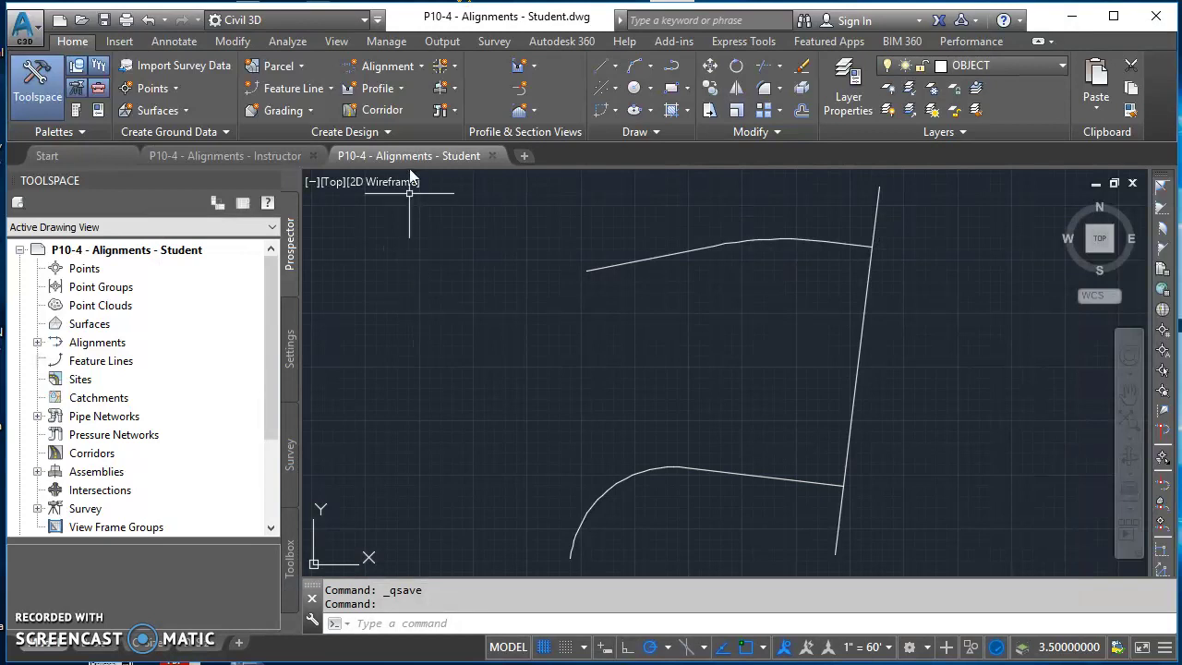
Start an alignment from objects using the three Lakeview Drive centerline segments, picked north to south, and accept the southward direction.
mouse_move(395, 159)
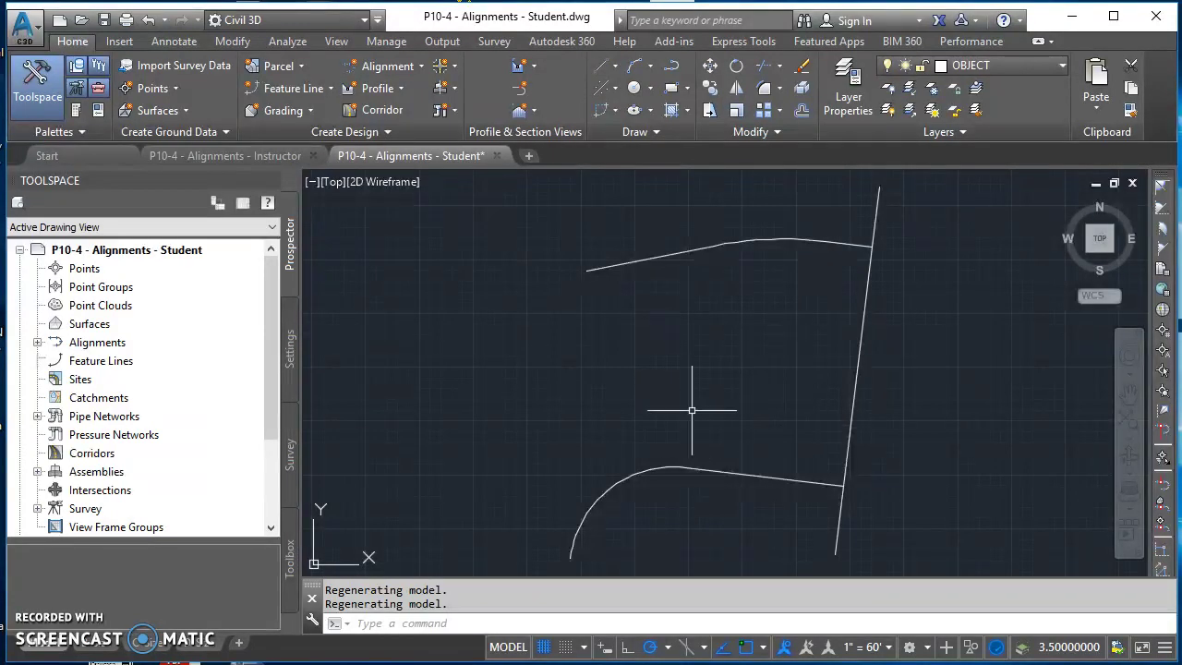
click(387, 66)
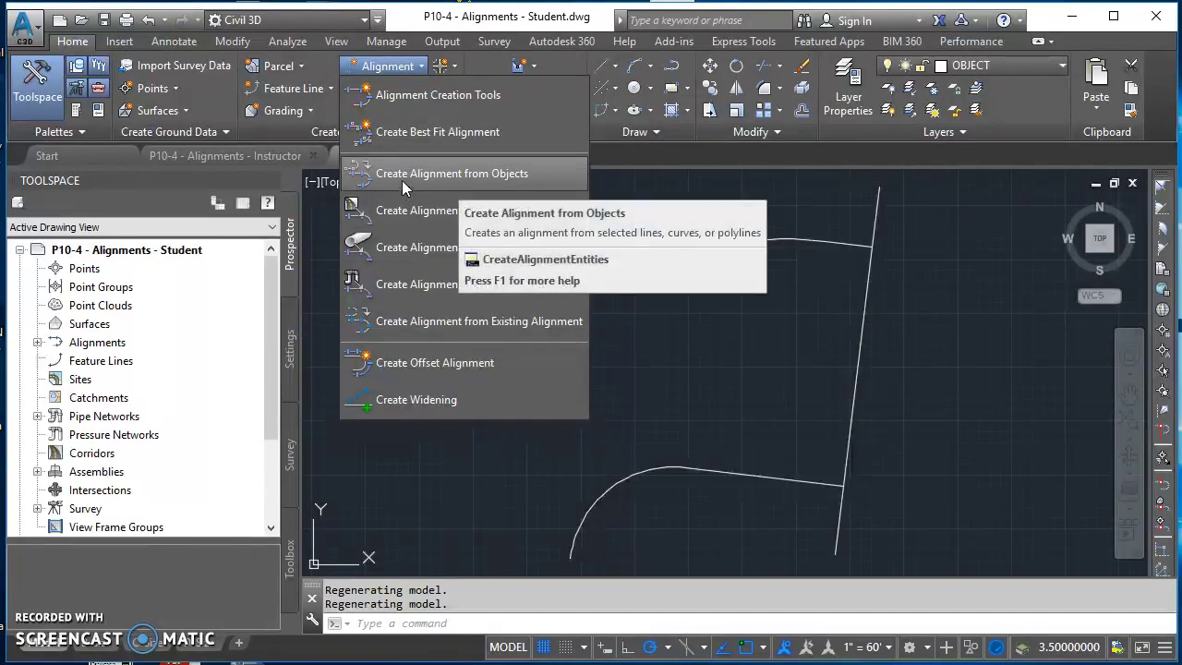
click(431, 177)
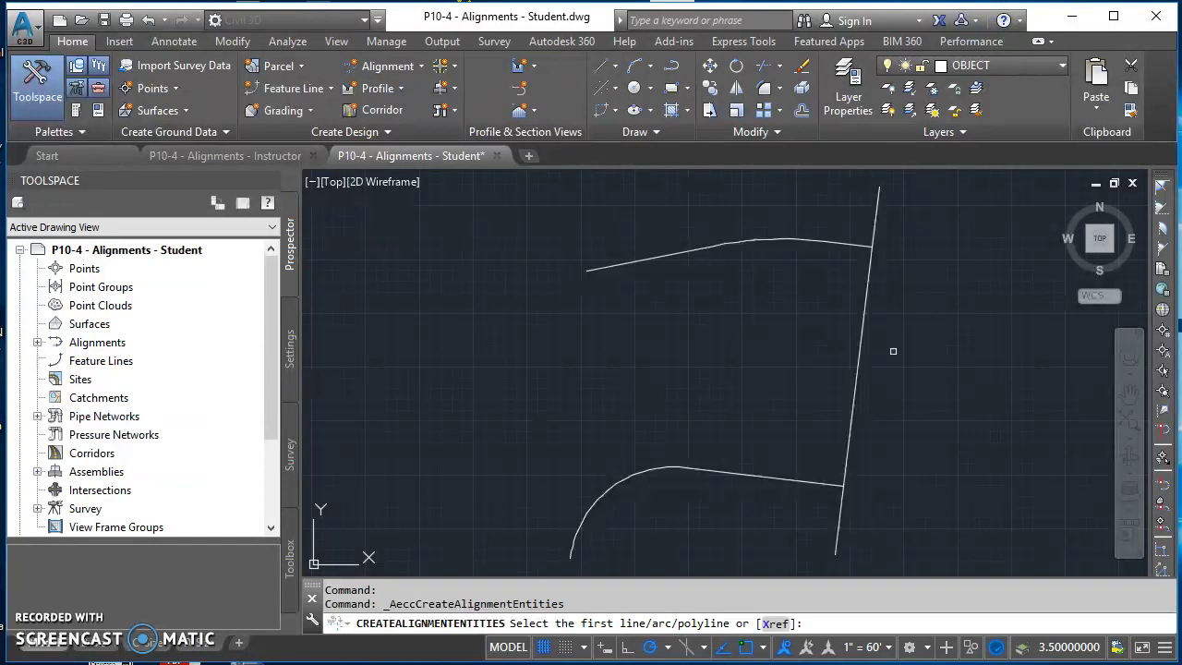
click(876, 210)
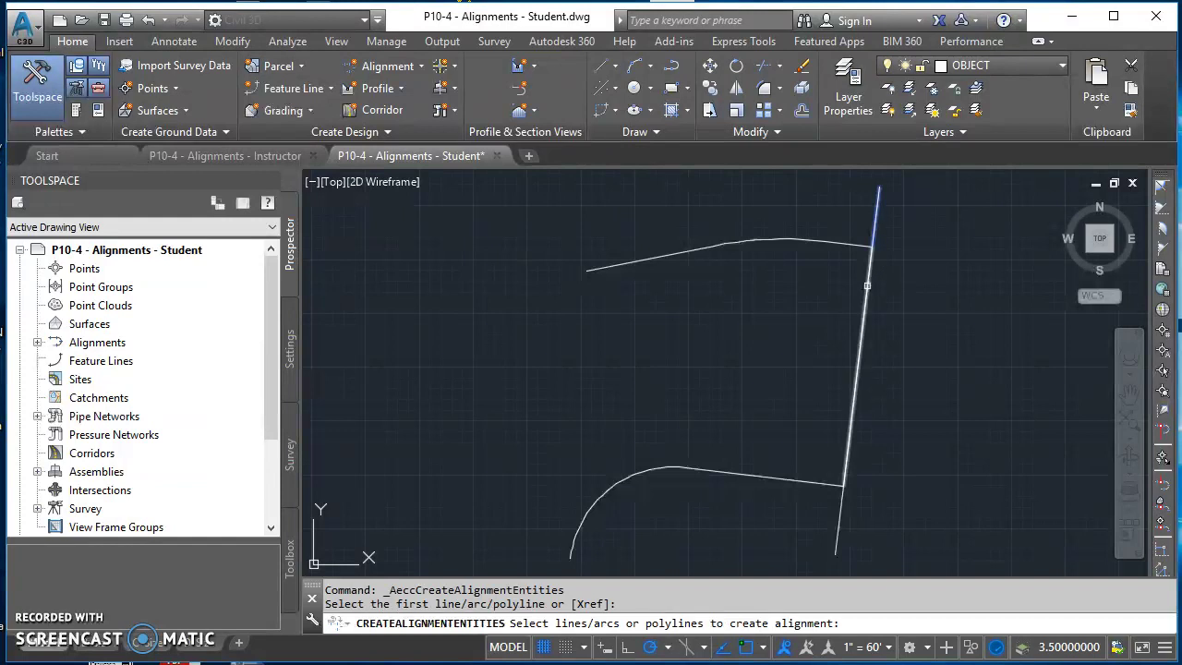
click(867, 300)
click(841, 508)
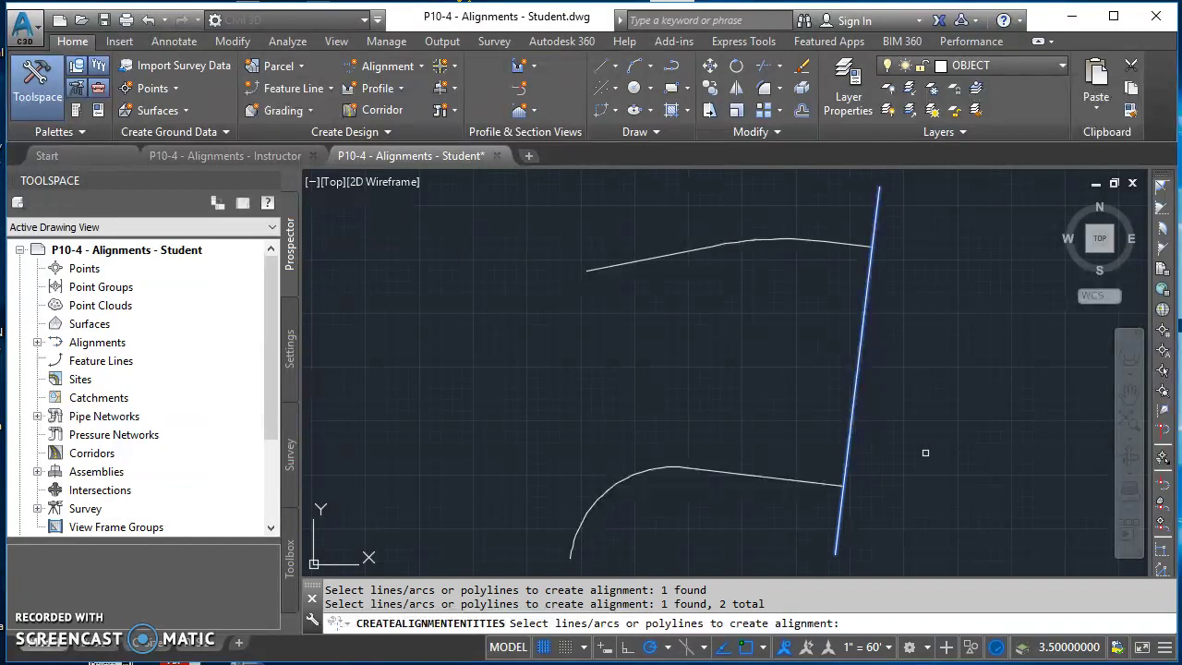
key(Return)
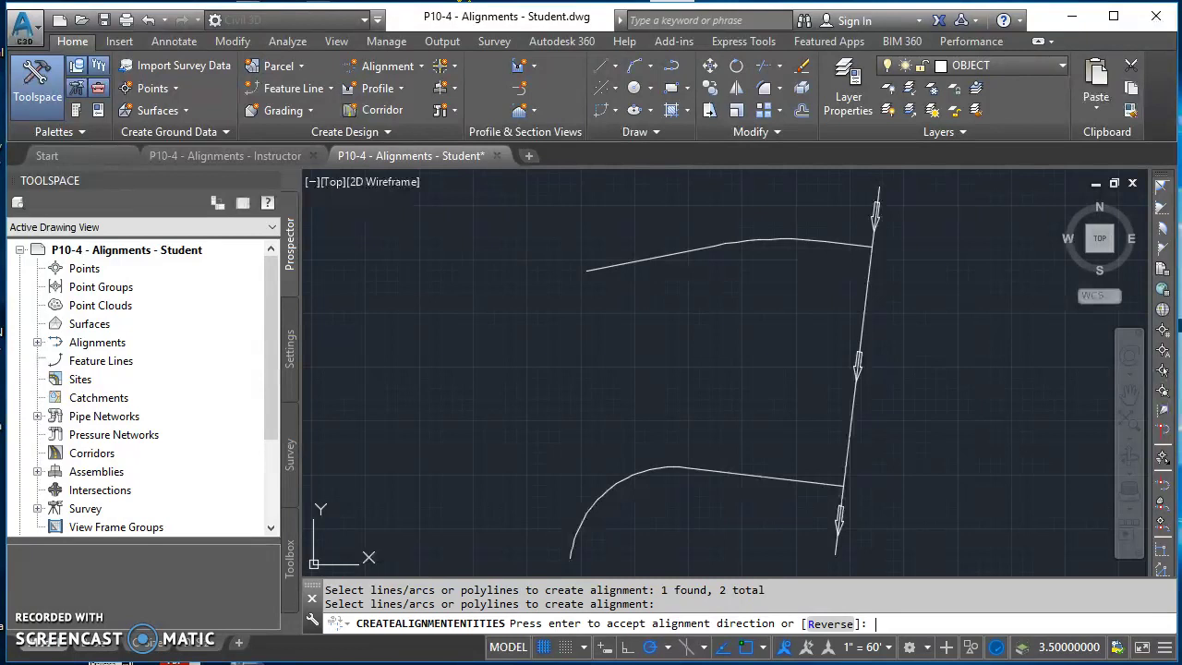
key(Return)
Name the alignment LAKEVIEW DRIVE and use the Existing alignment style.
drag(523, 74, 523, 58)
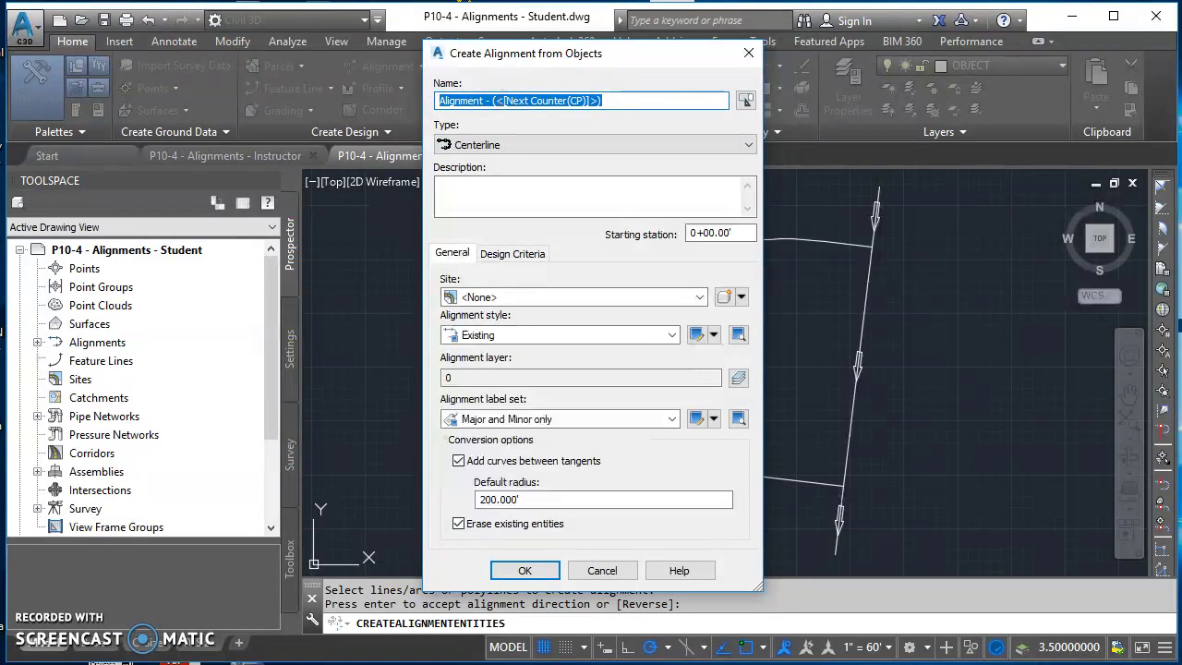
text(LAKEW)
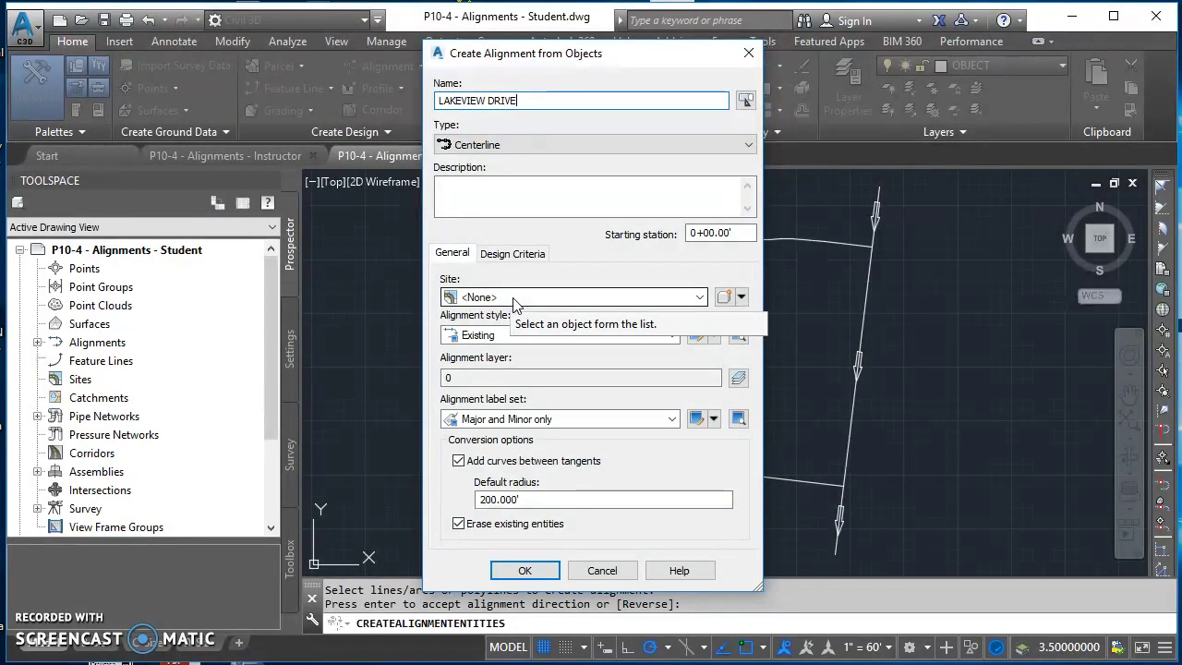
click(519, 335)
click(513, 373)
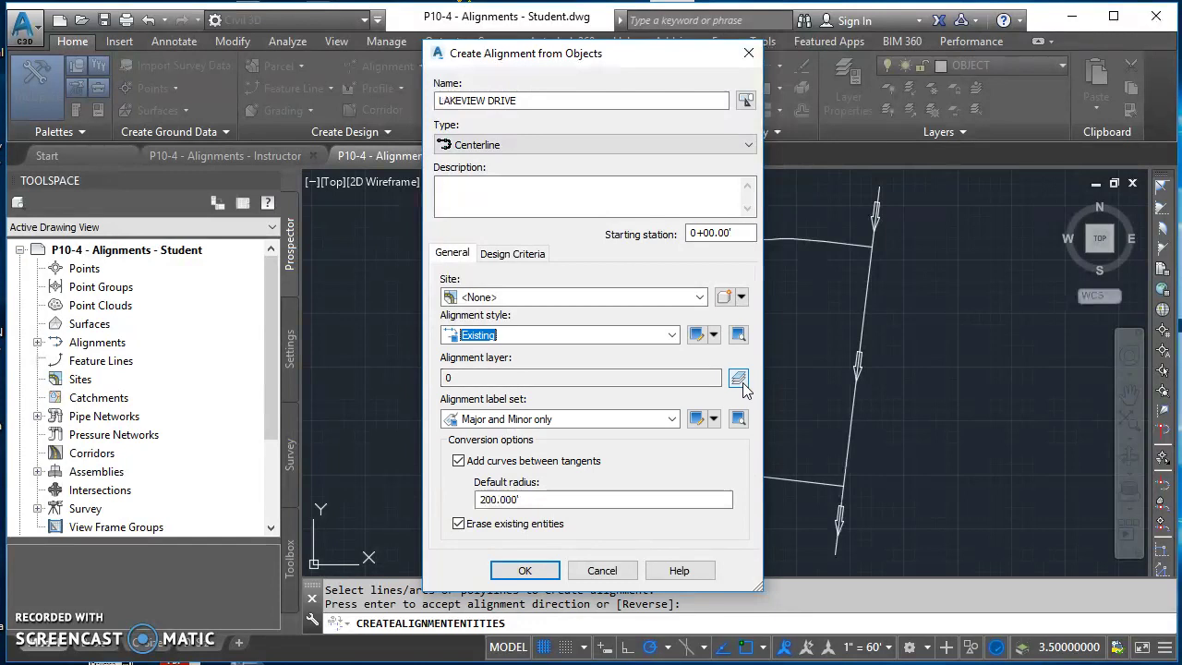
Set the alignment layer to C-ROAD-CNTR.
click(737, 379)
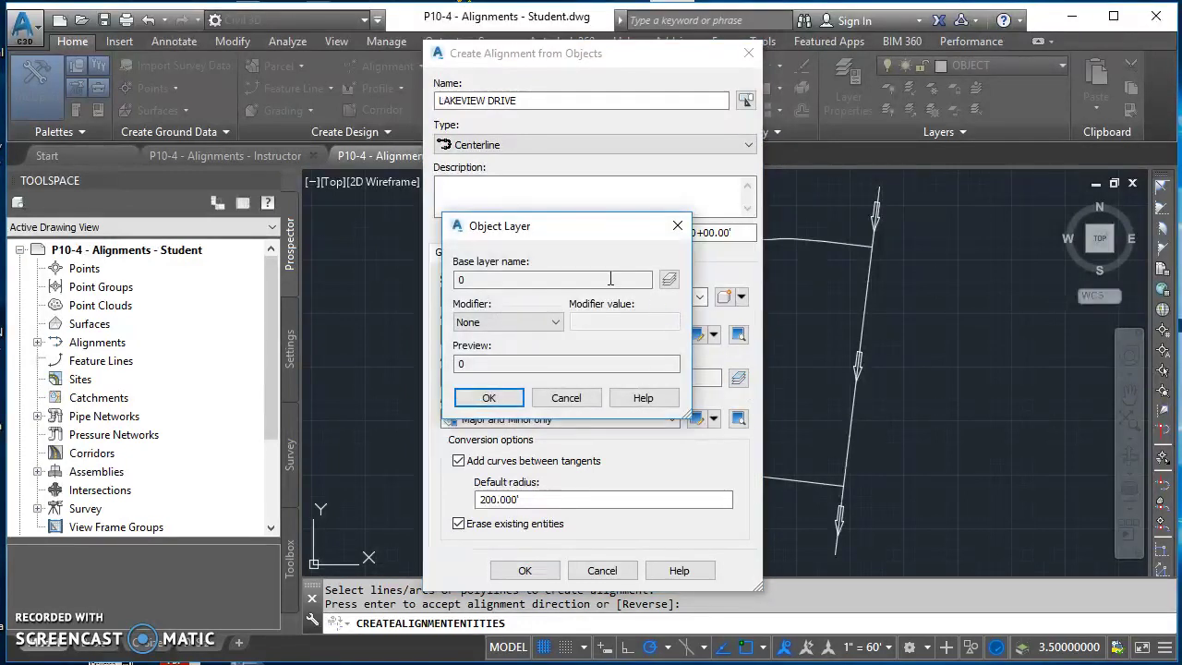
click(668, 280)
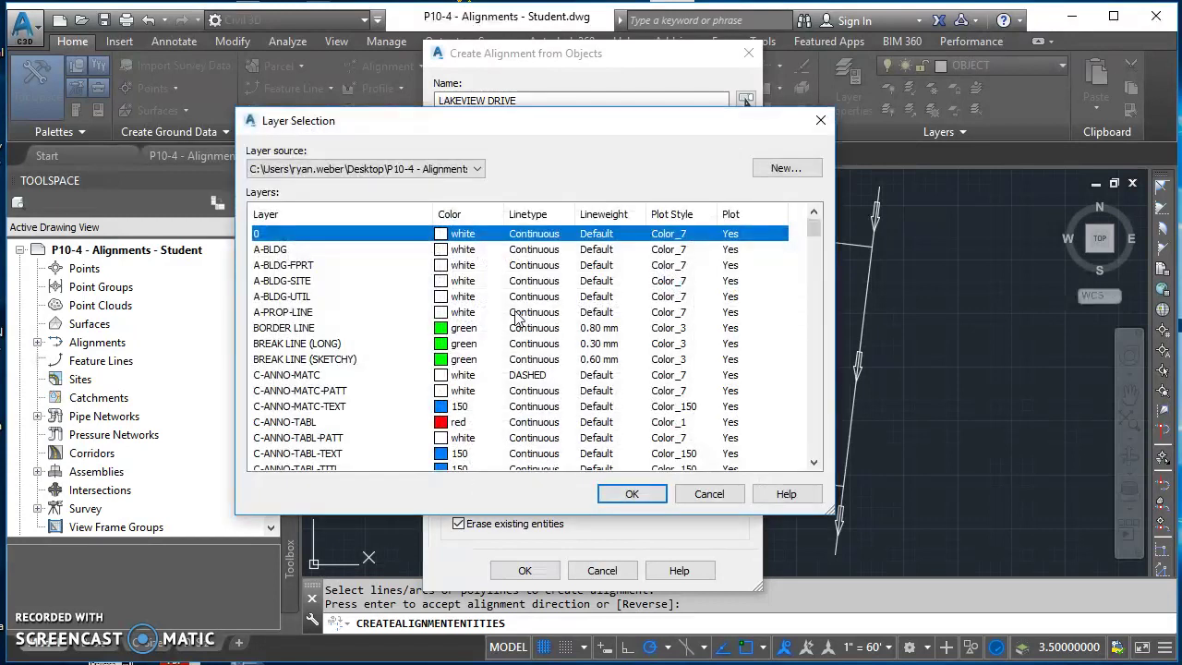
drag(817, 227, 822, 269)
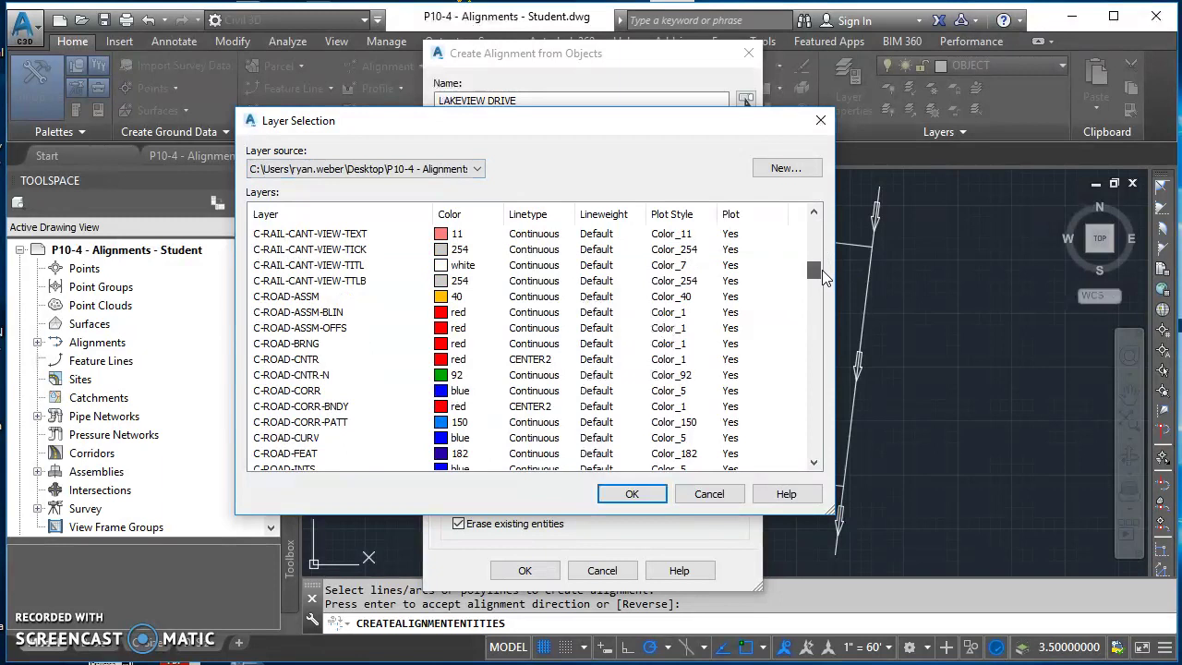
click(293, 362)
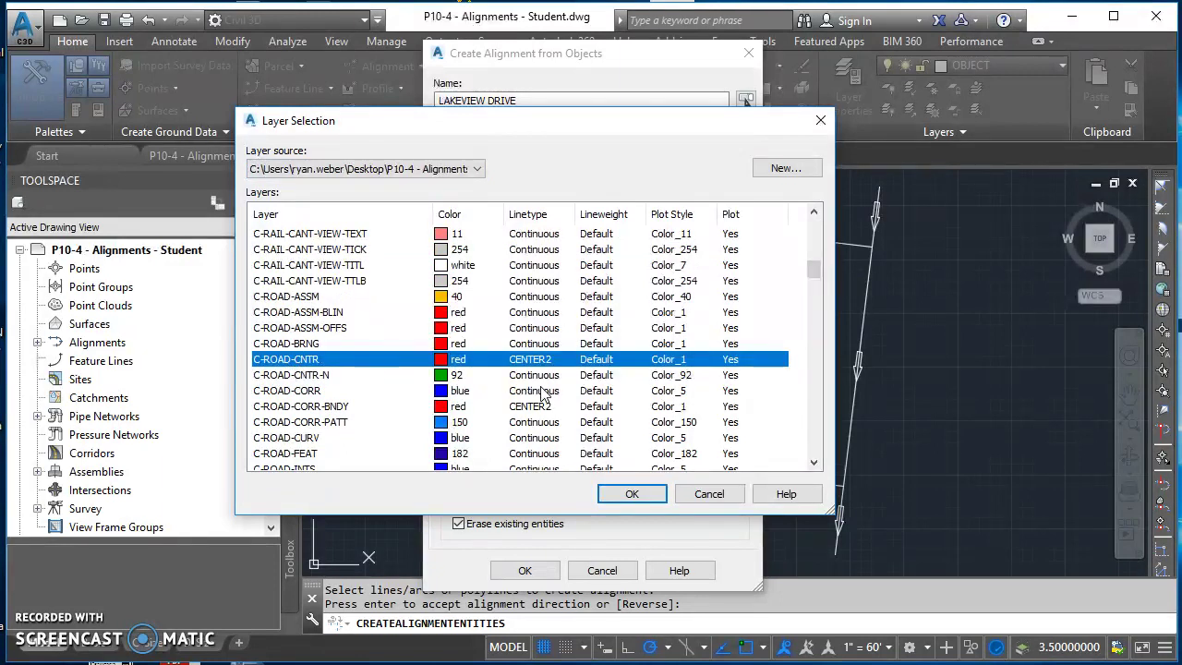
click(629, 494)
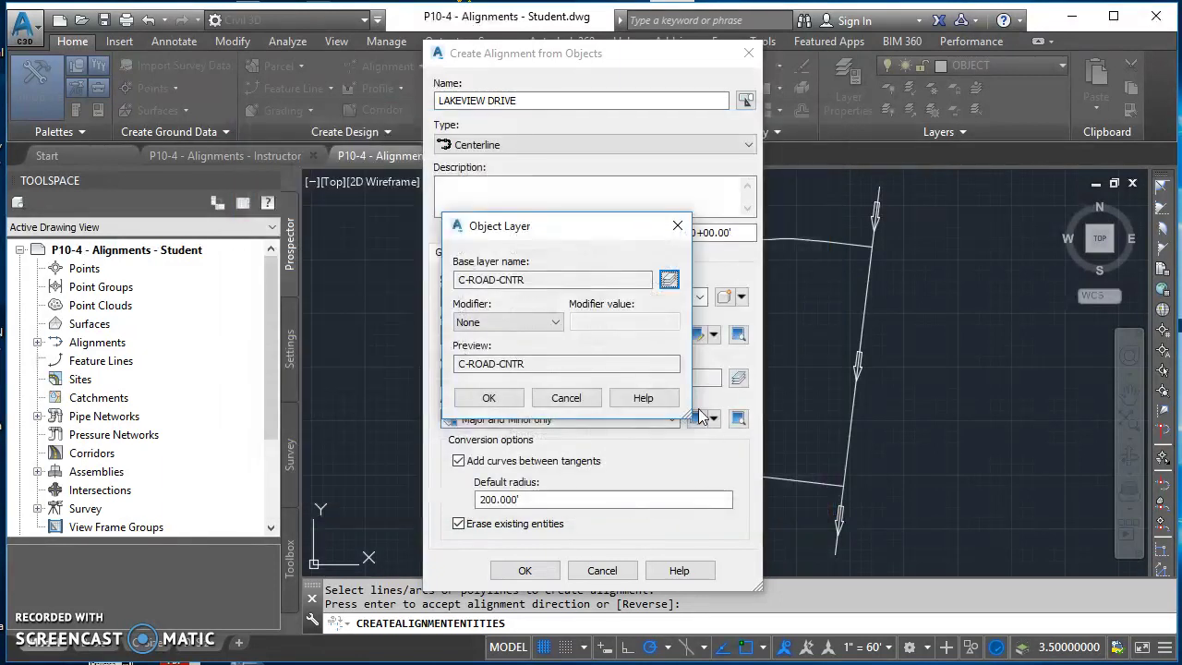
click(517, 403)
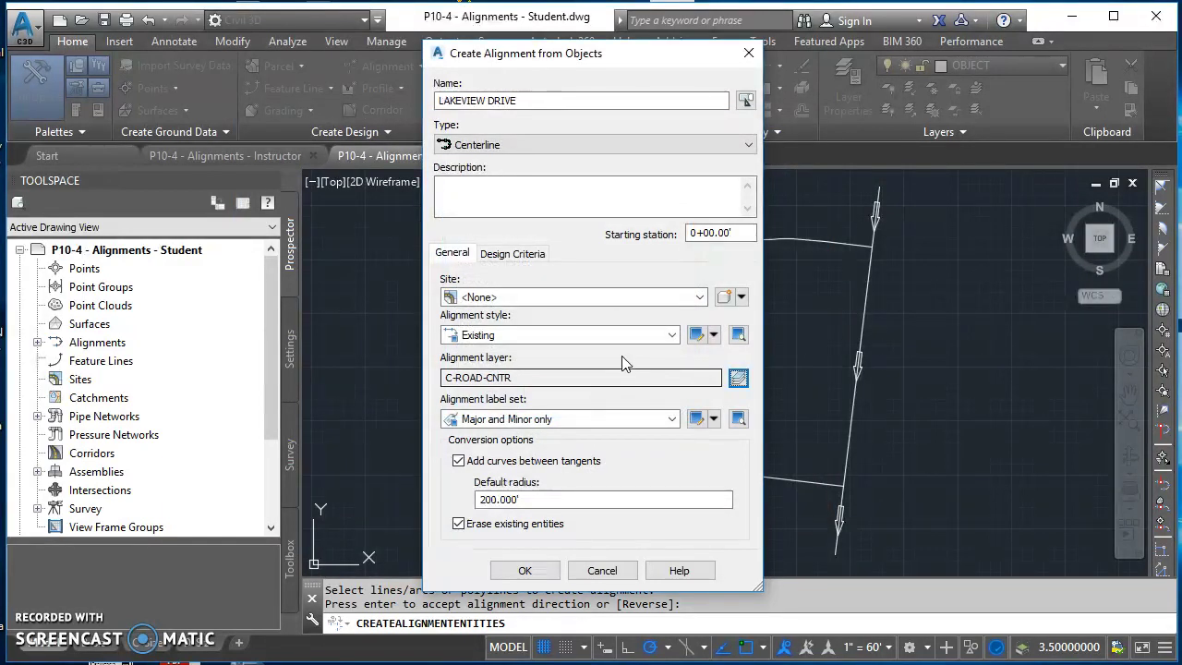
Create the alignment with the All Labels label set, no curves added between tangents, and existing entities erased.
click(570, 420)
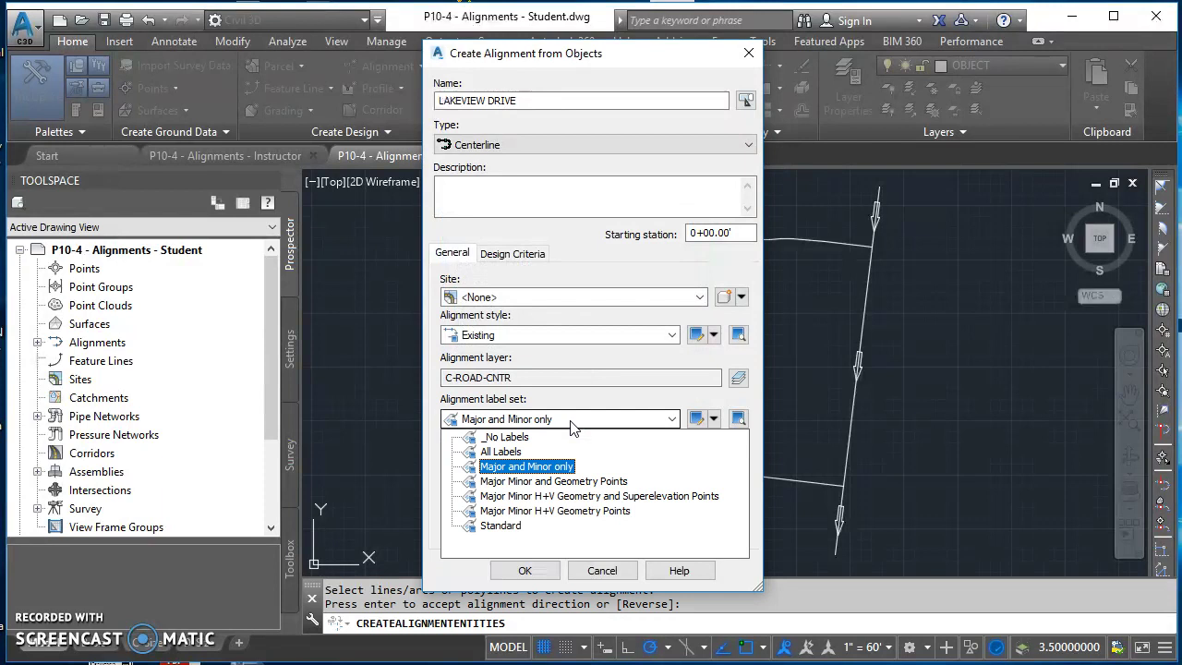
key(Up)
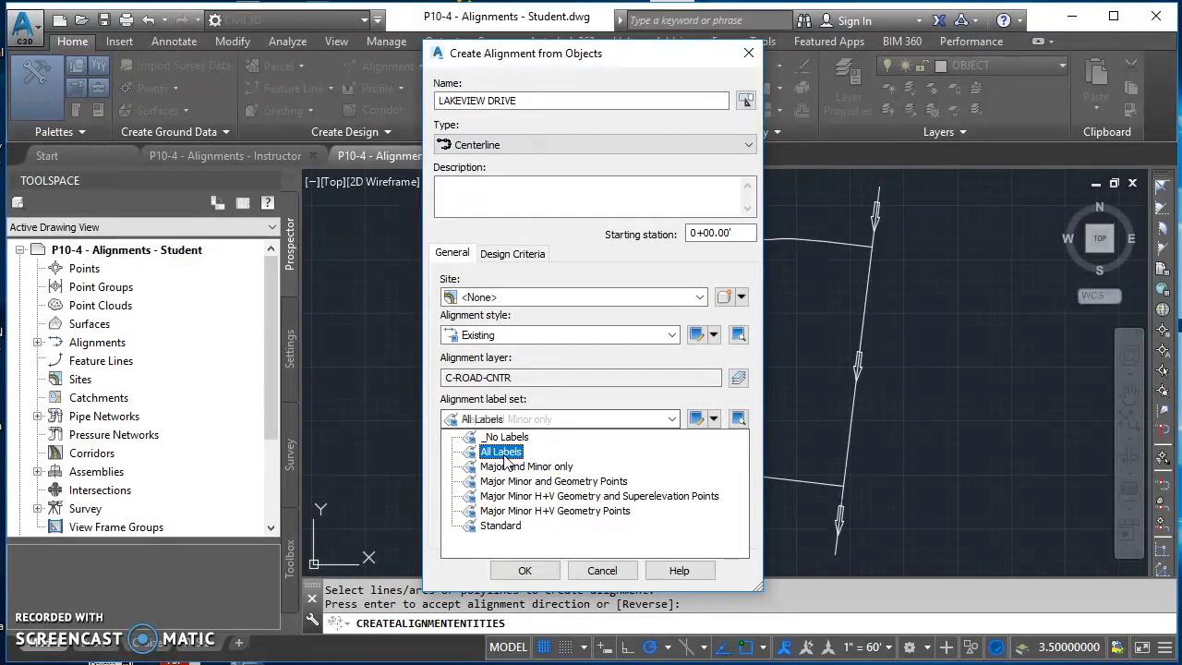
click(502, 452)
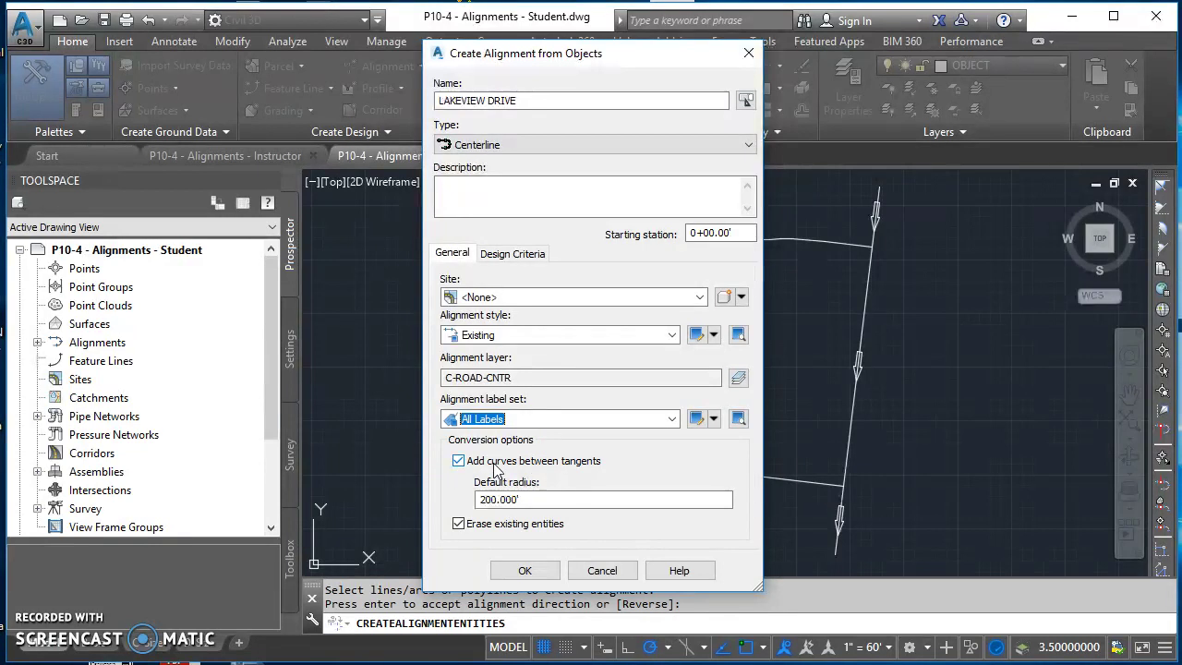
click(458, 462)
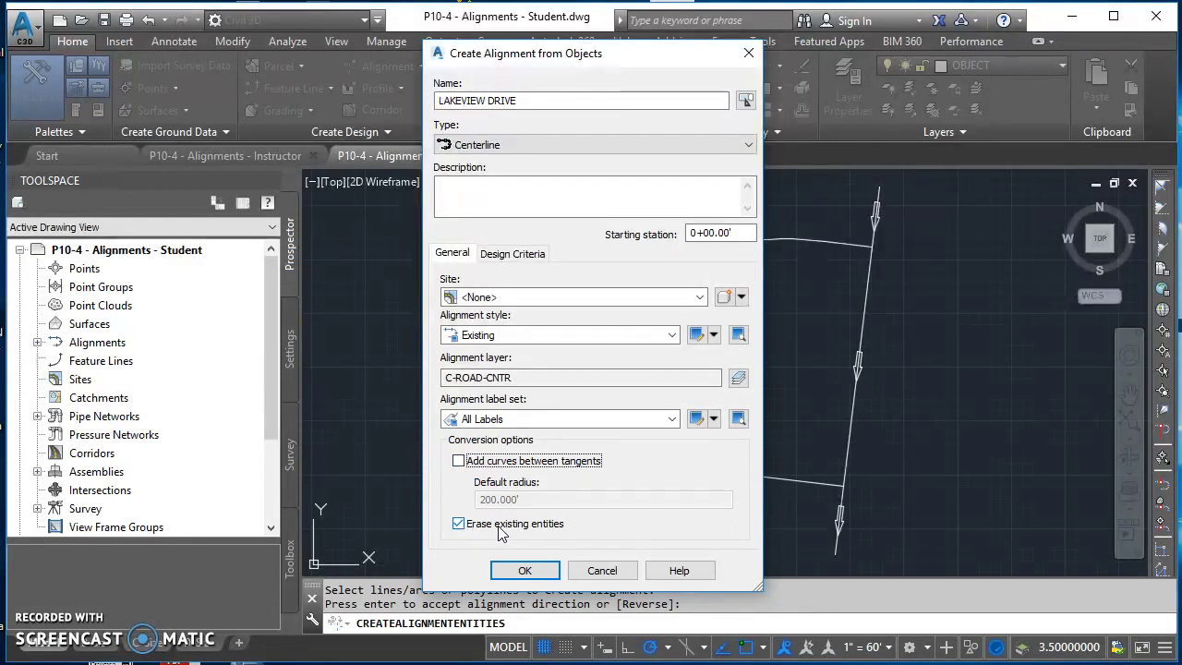
click(459, 524)
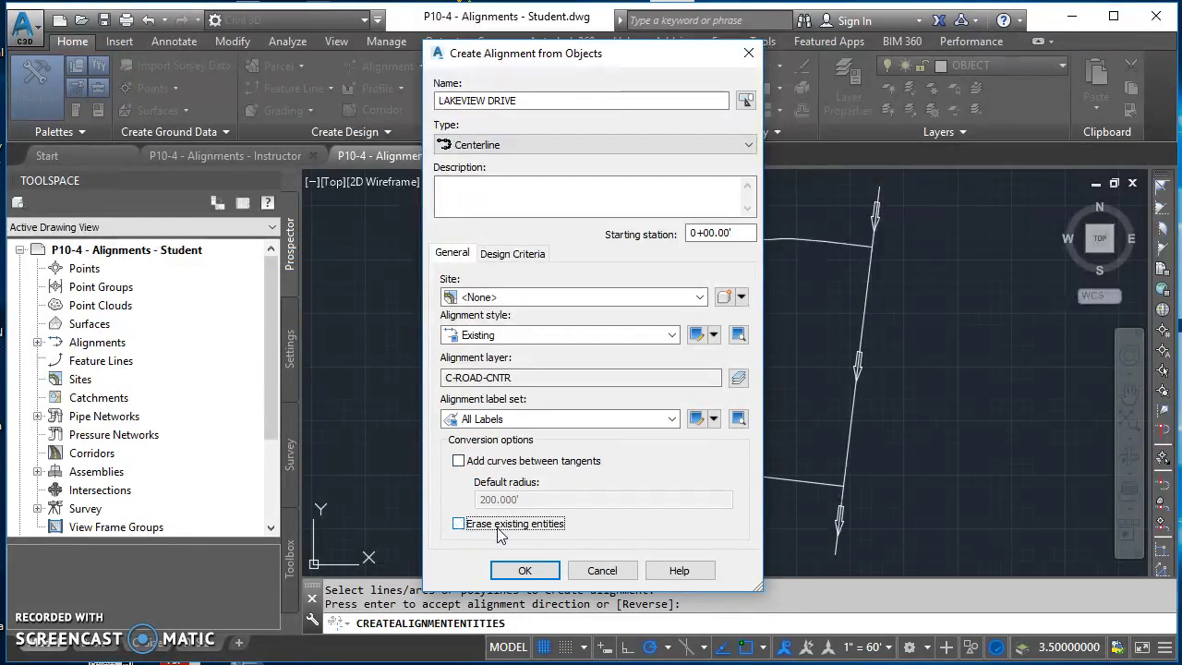
click(458, 525)
click(520, 572)
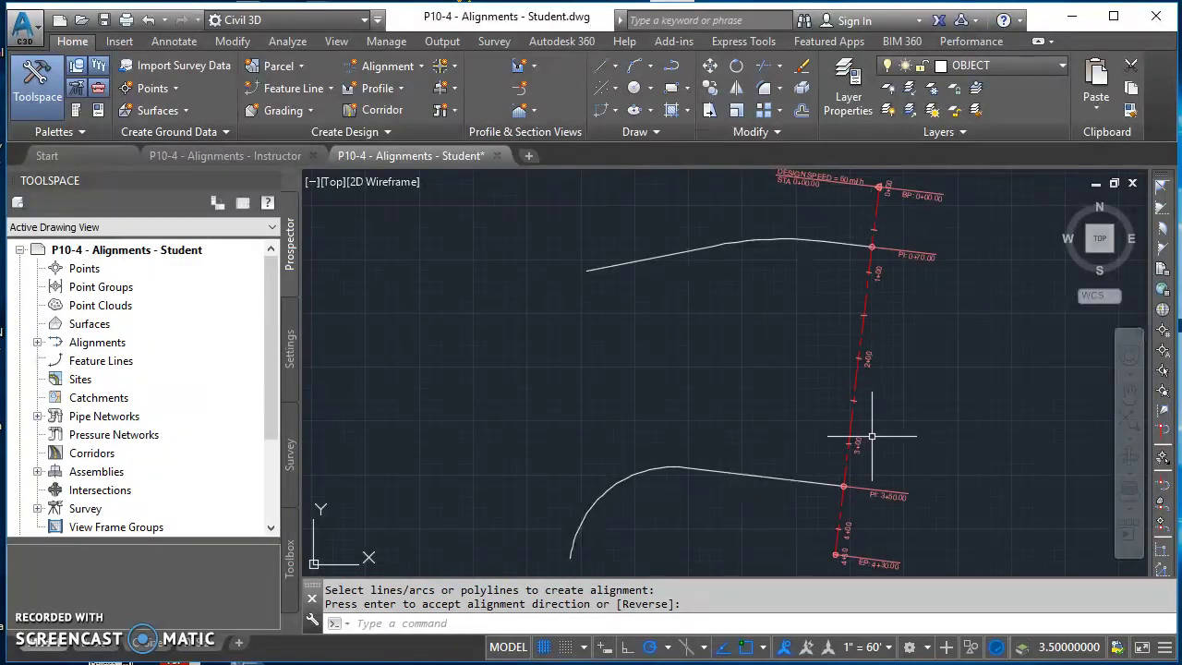
Examine the station, geometry point and design speed labels at the start and end of the Lakeview Drive alignment.
scroll(878, 342, down, 1)
scroll(810, 322, up, 1)
scroll(809, 323, up, 5)
scroll(898, 390, down, 2)
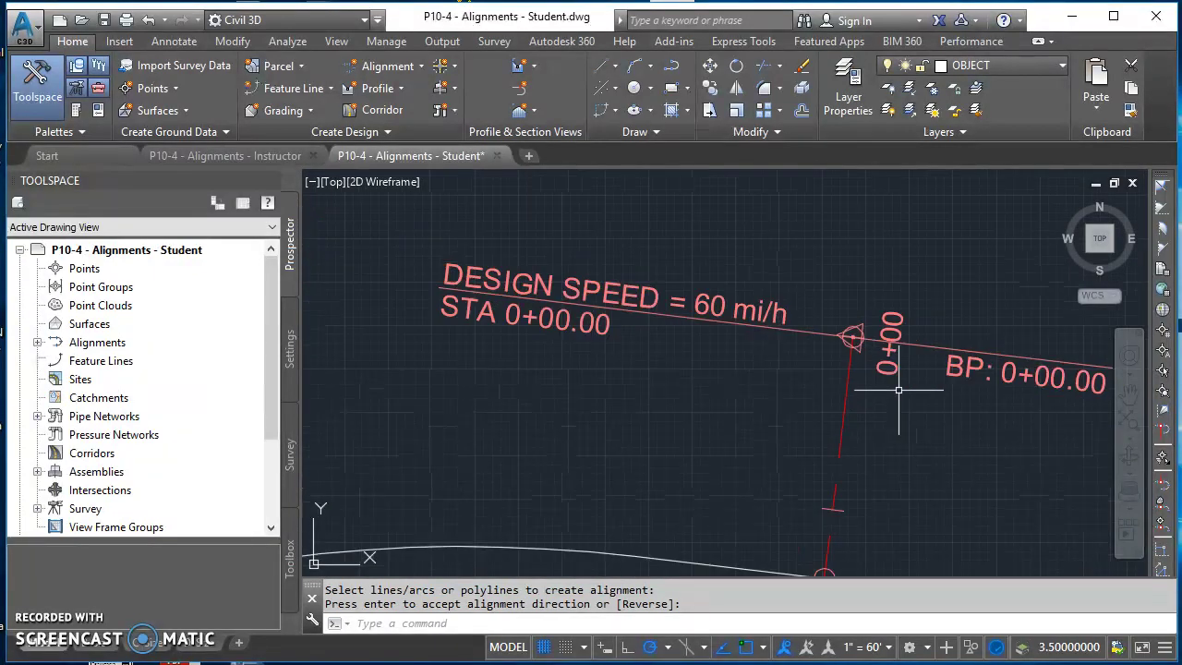
scroll(892, 386, down, 3)
mouse_move(892, 378)
middle_down()
mouse_move(909, 341)
mouse_move(884, 443)
middle_up()
scroll(878, 478, up, 2)
scroll(834, 461, up, 3)
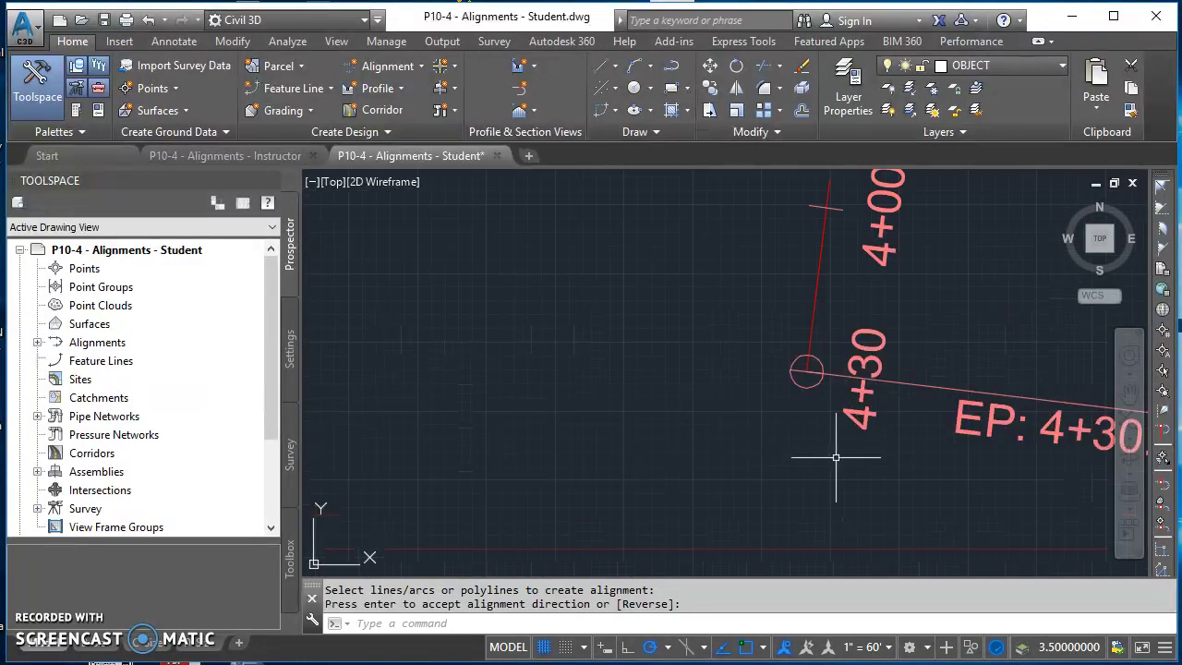
scroll(873, 434, down, 2)
scroll(892, 319, down, 2)
scroll(889, 338, up, 3)
scroll(821, 337, down, 3)
scroll(746, 285, up, 3)
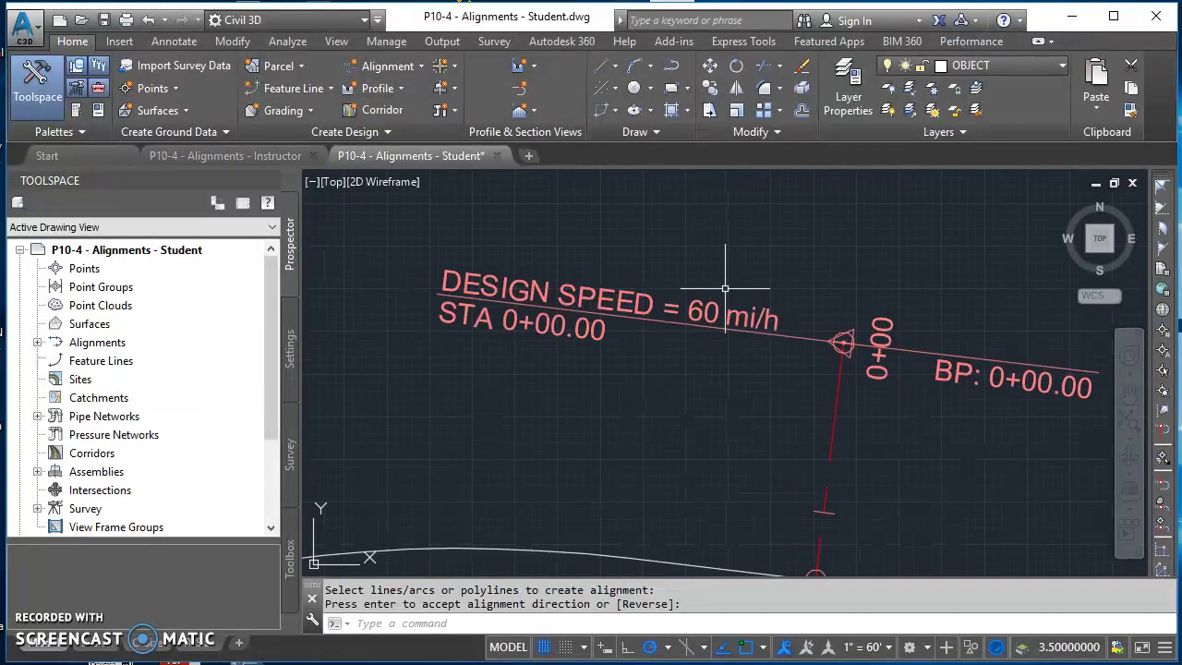
Delete the design speed label at the north end of the Lakeview Drive alignment.
key(Return)
click(630, 315)
scroll(692, 379, down, 4)
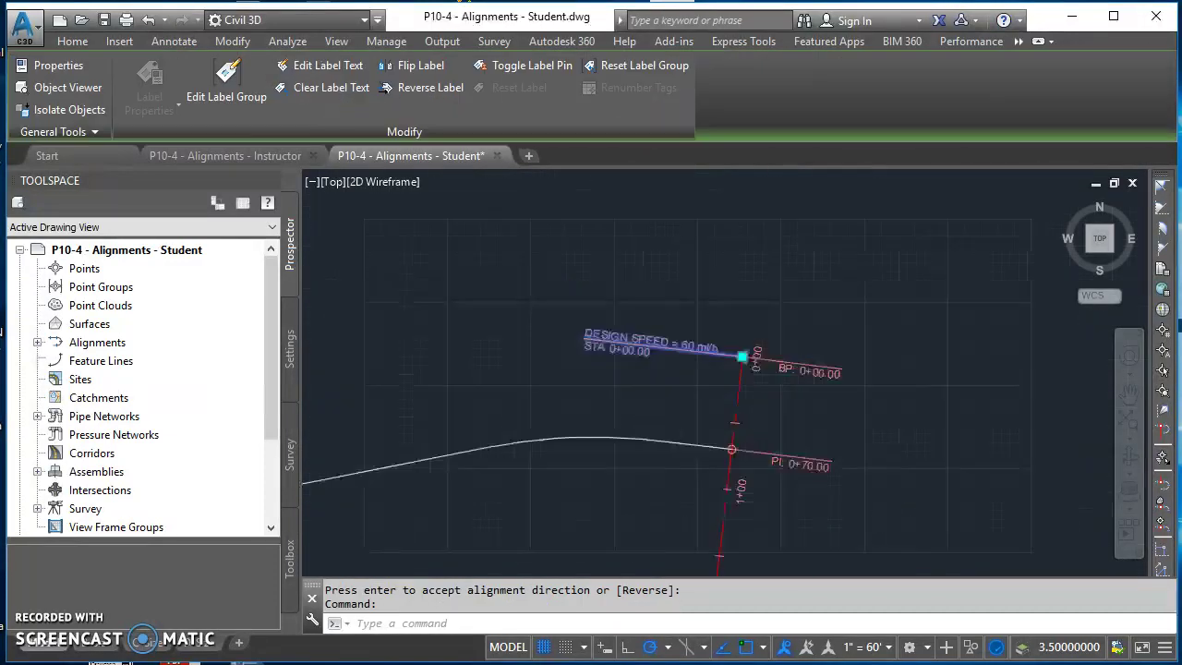
middle_drag(759, 444, 807, 360)
scroll(716, 437, up, 6)
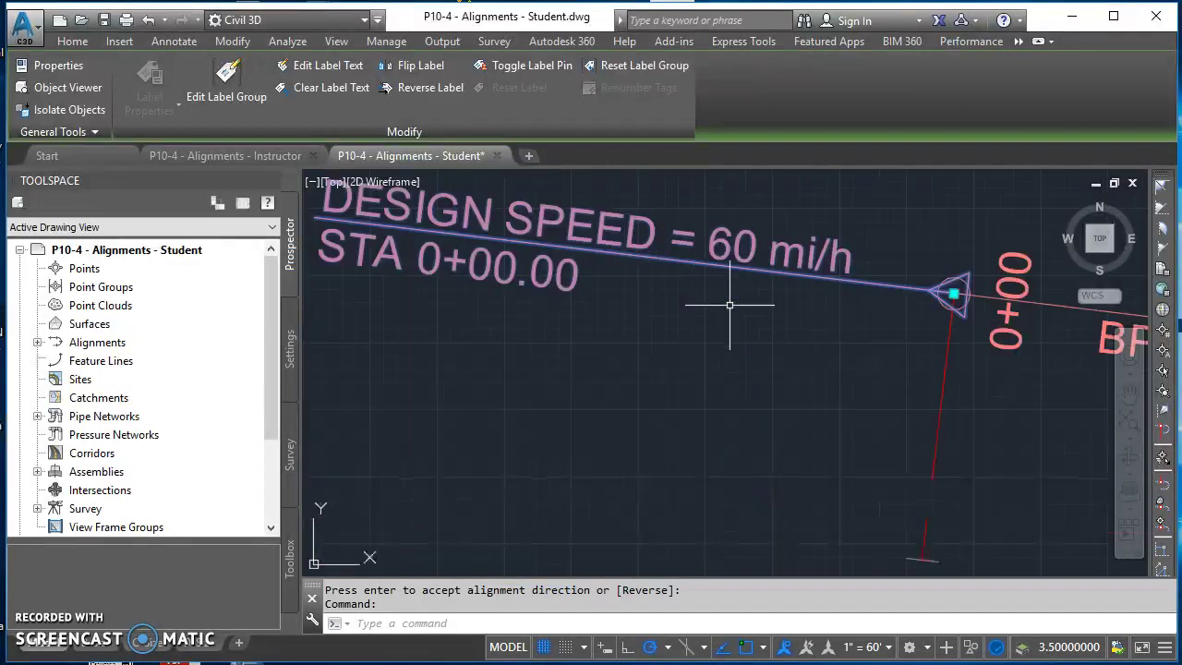
key(Delete)
scroll(733, 453, down, 5)
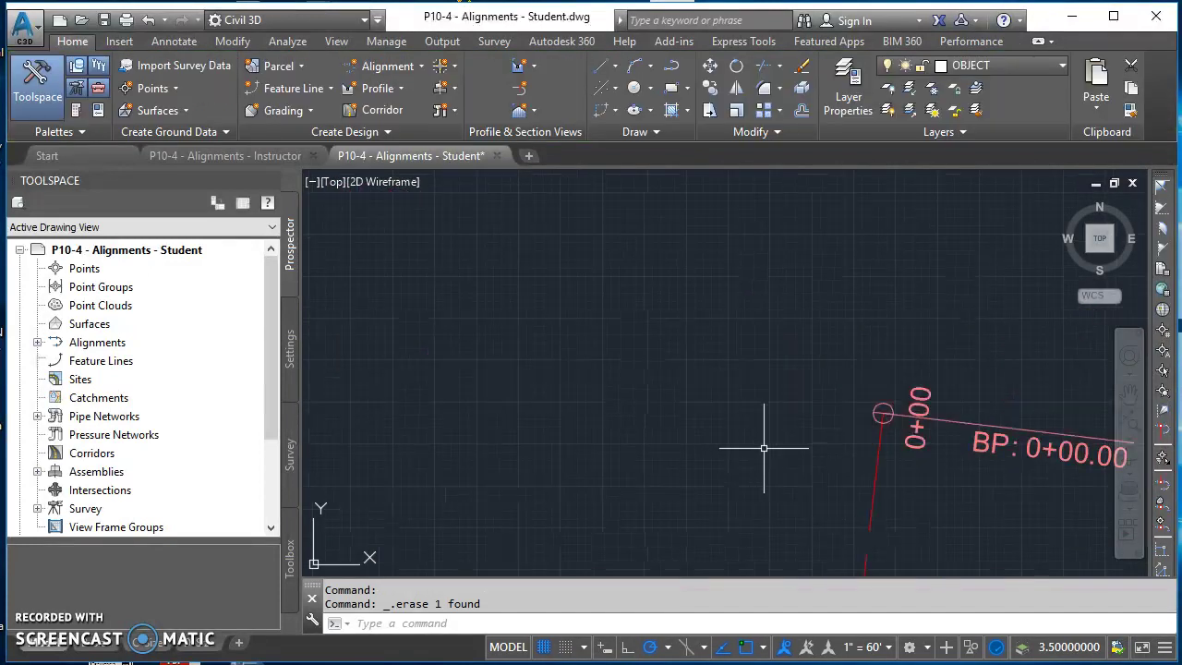
mouse_move(818, 507)
middle_down()
mouse_move(575, 311)
mouse_move(664, 298)
middle_up()
scroll(683, 307, down, 3)
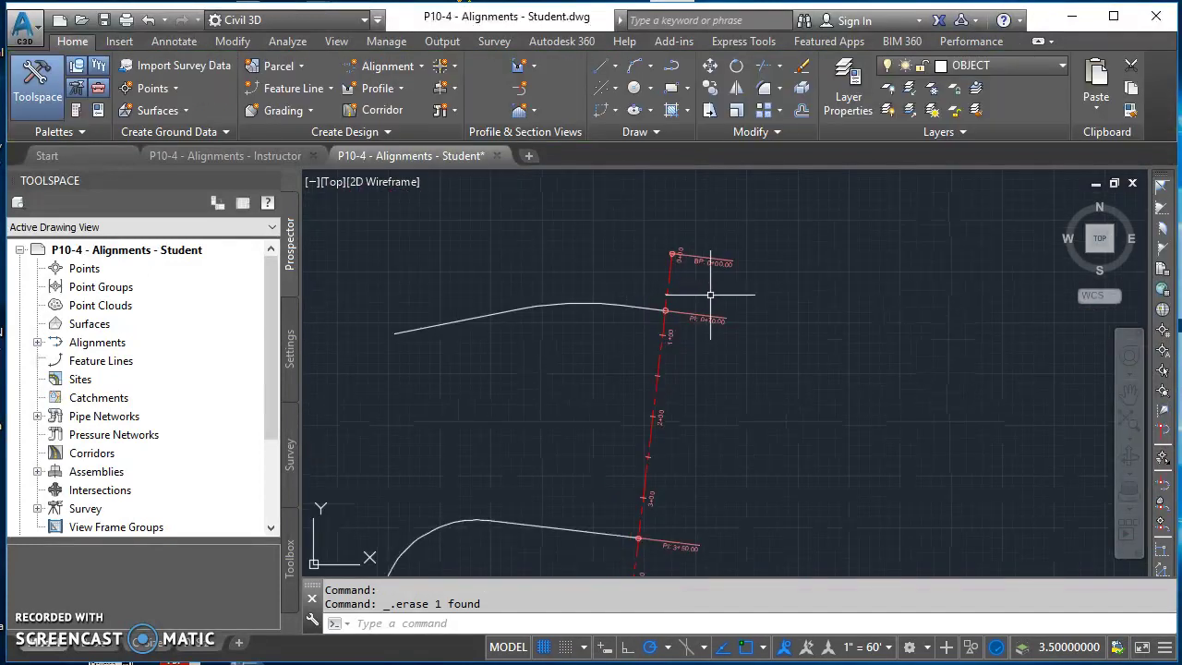
Delete the beginning, PI and end geometry point labels along the Lakeview Drive alignment.
scroll(720, 272, up, 6)
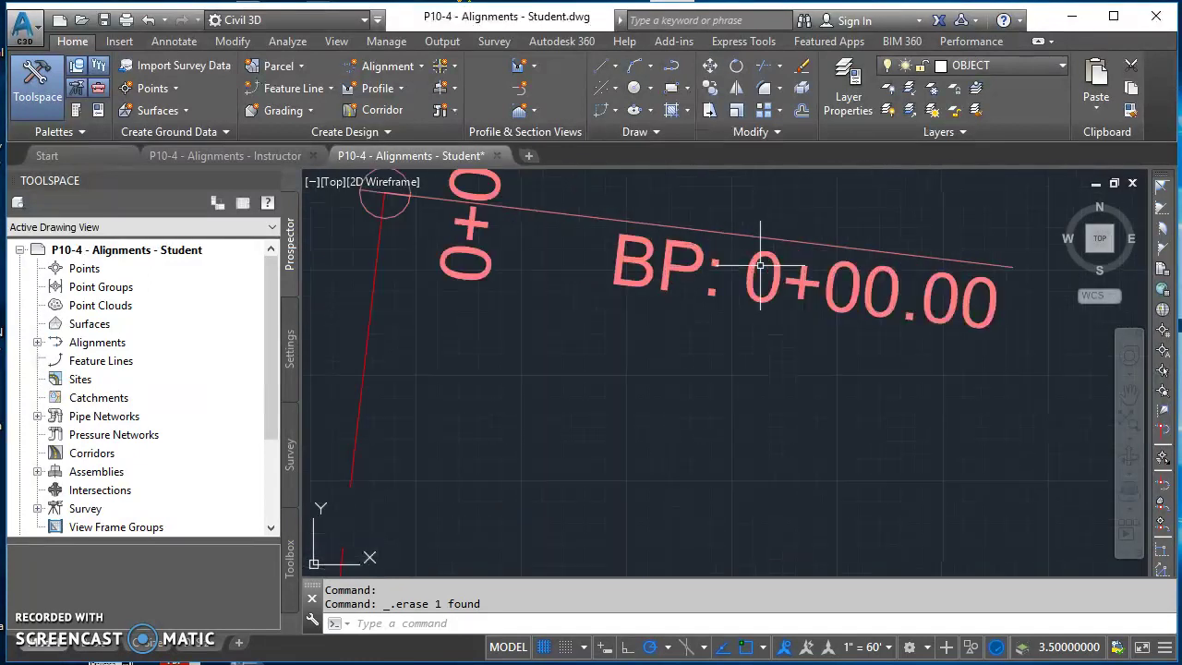
click(803, 245)
scroll(794, 294, down, 5)
middle_drag(826, 385, 795, 274)
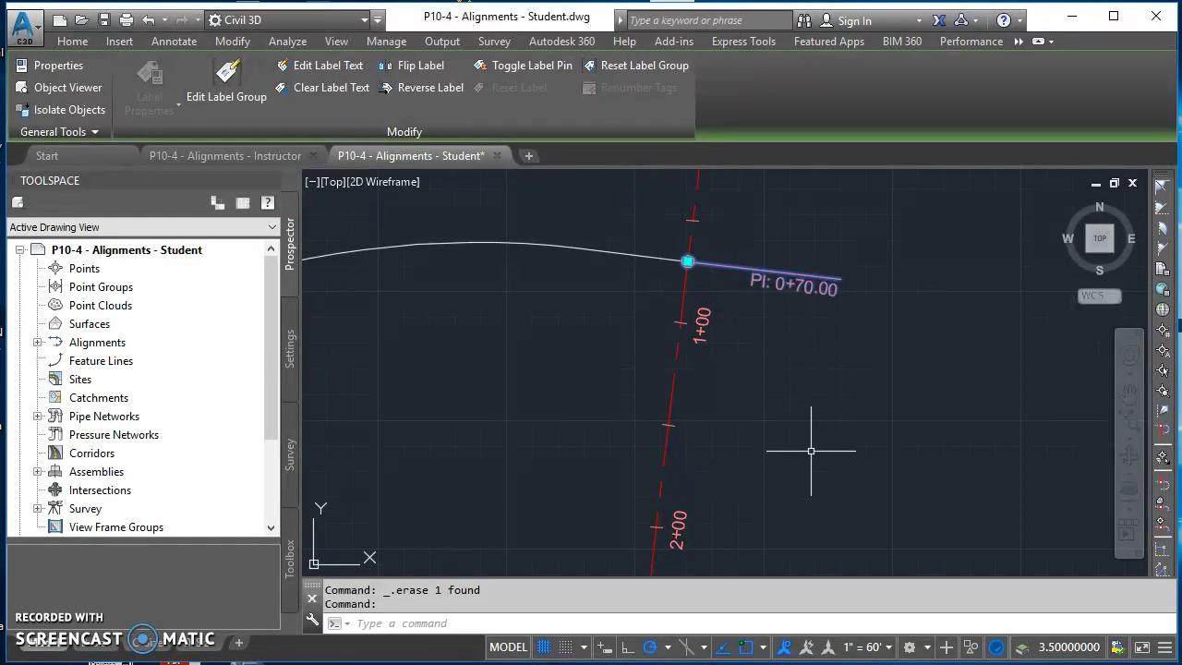
middle_drag(810, 447, 822, 253)
middle_drag(794, 471, 786, 388)
middle_drag(786, 570, 806, 355)
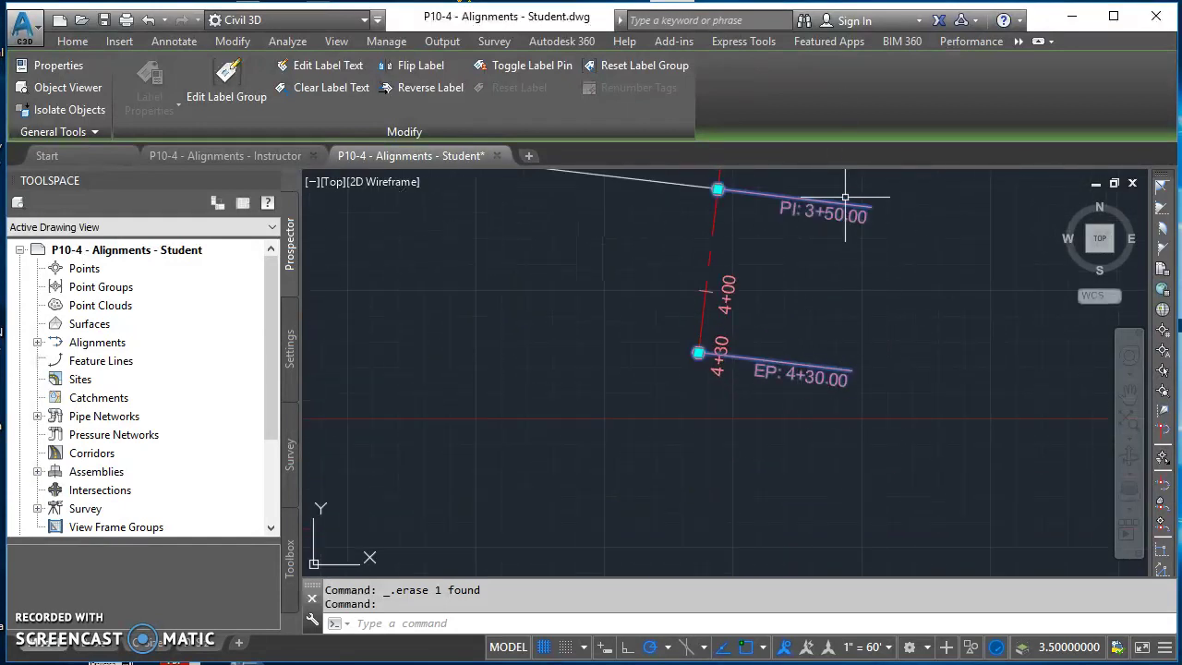
key(Delete)
Examine the station labels along Lakeview Drive and the line and arc segments of the two side streets.
scroll(821, 327, down, 3)
middle_drag(831, 326, 810, 292)
scroll(807, 282, up, 4)
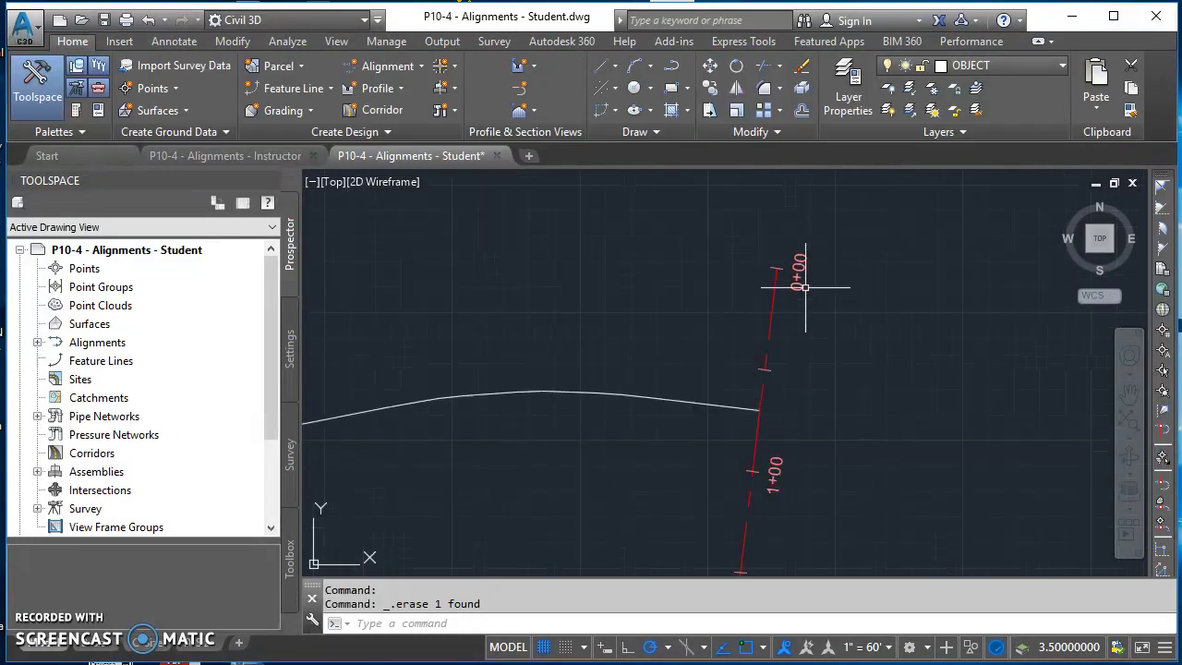
scroll(806, 271, down, 2)
scroll(803, 424, down, 1)
middle_drag(815, 459, 839, 218)
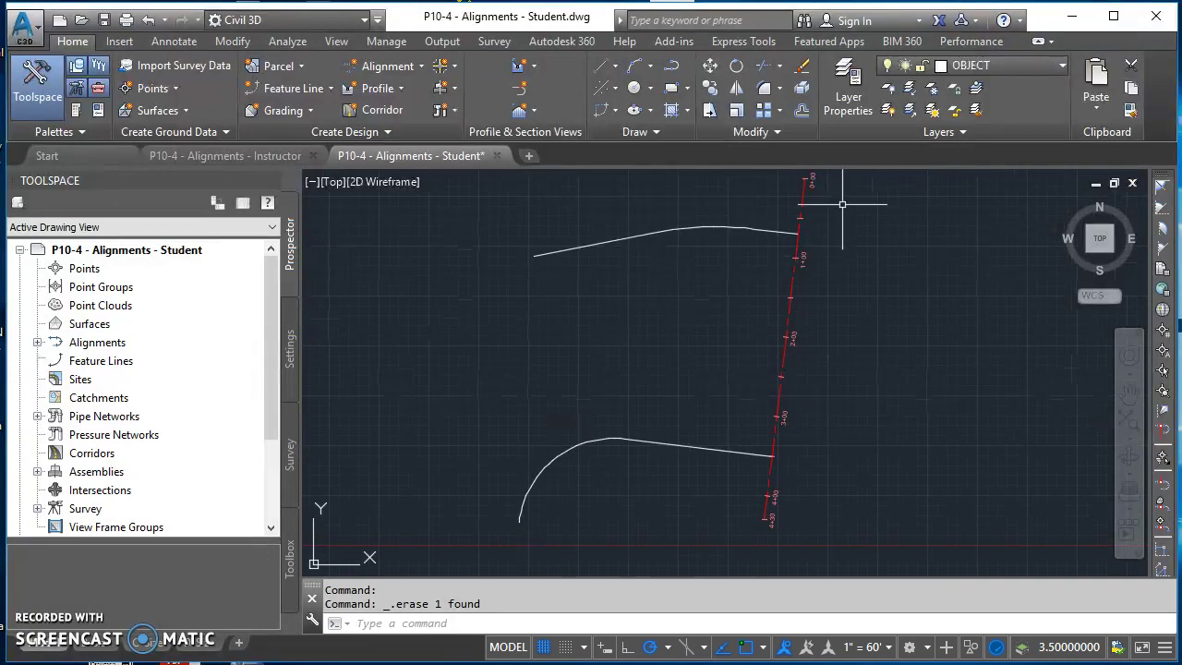
mouse_move(783, 527)
middle_down()
mouse_move(818, 449)
mouse_move(835, 572)
middle_up()
scroll(876, 405, down, 2)
middle_drag(862, 361, 846, 383)
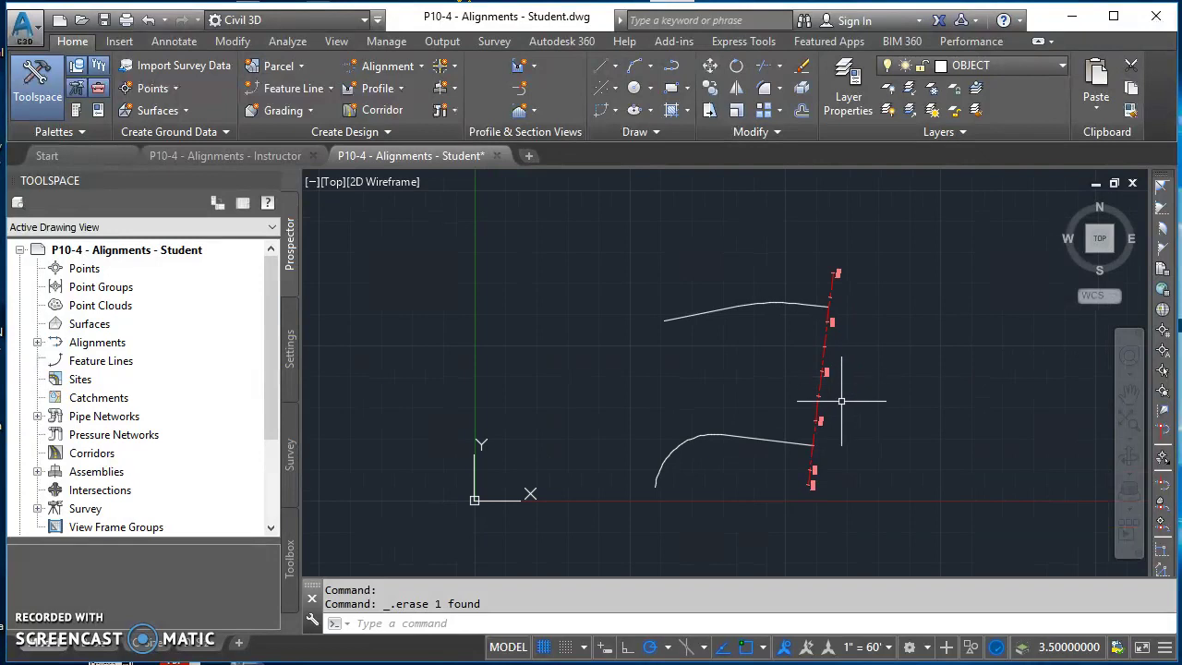
scroll(841, 401, up, 3)
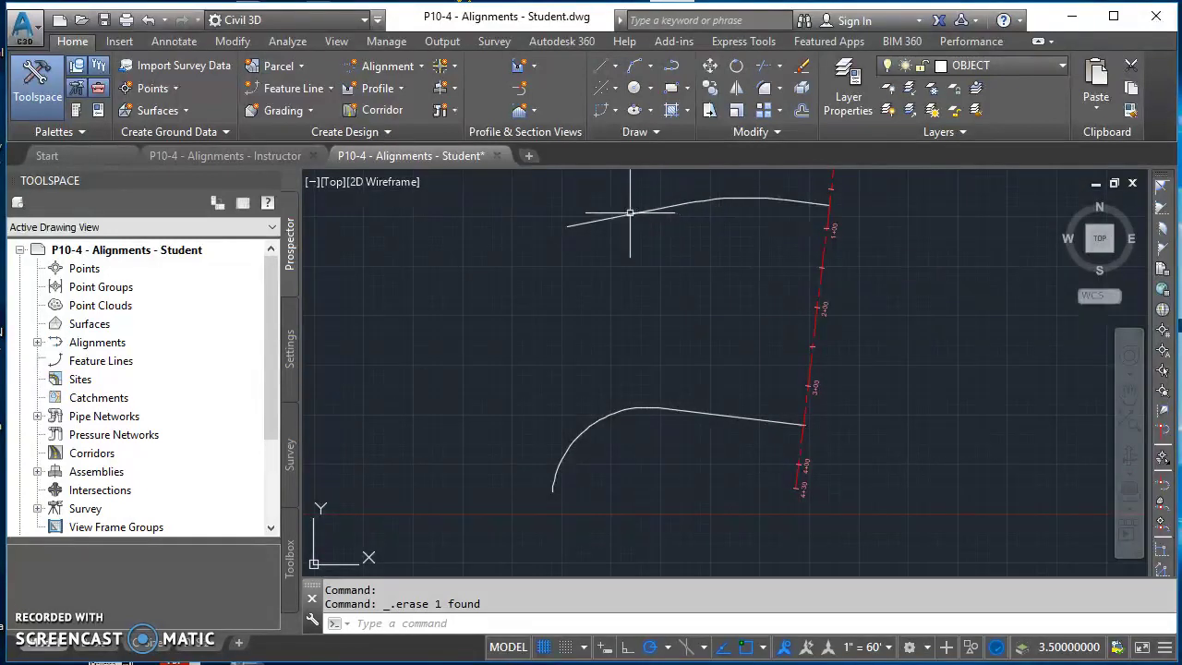
mouse_move(624, 215)
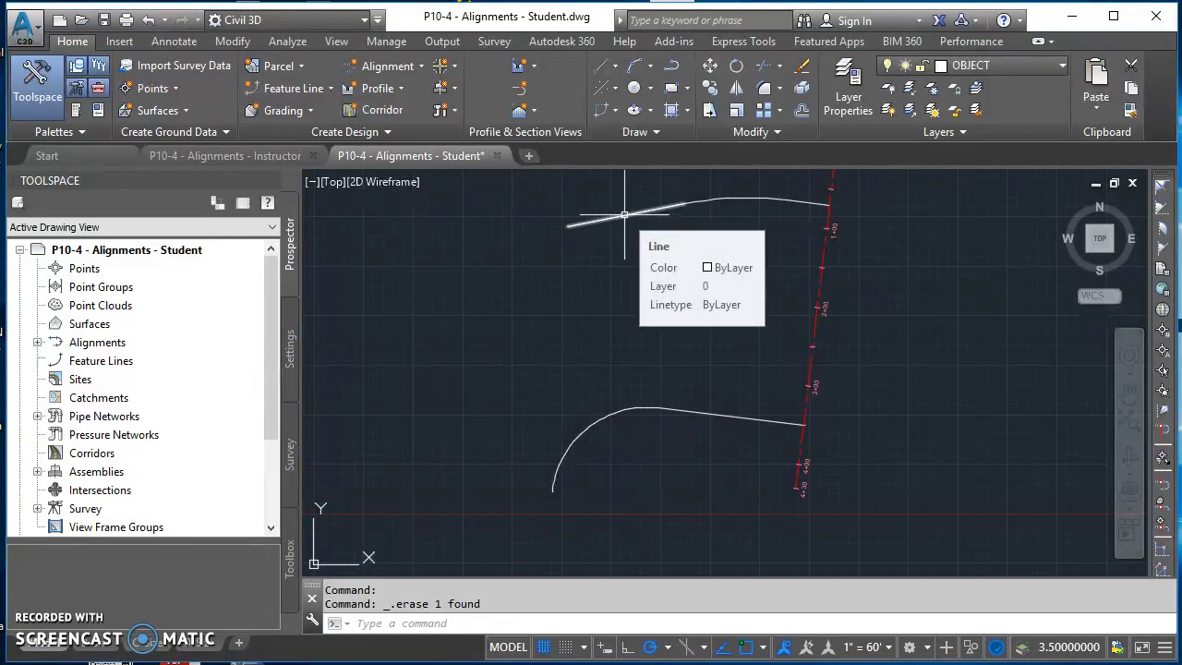
mouse_move(620, 410)
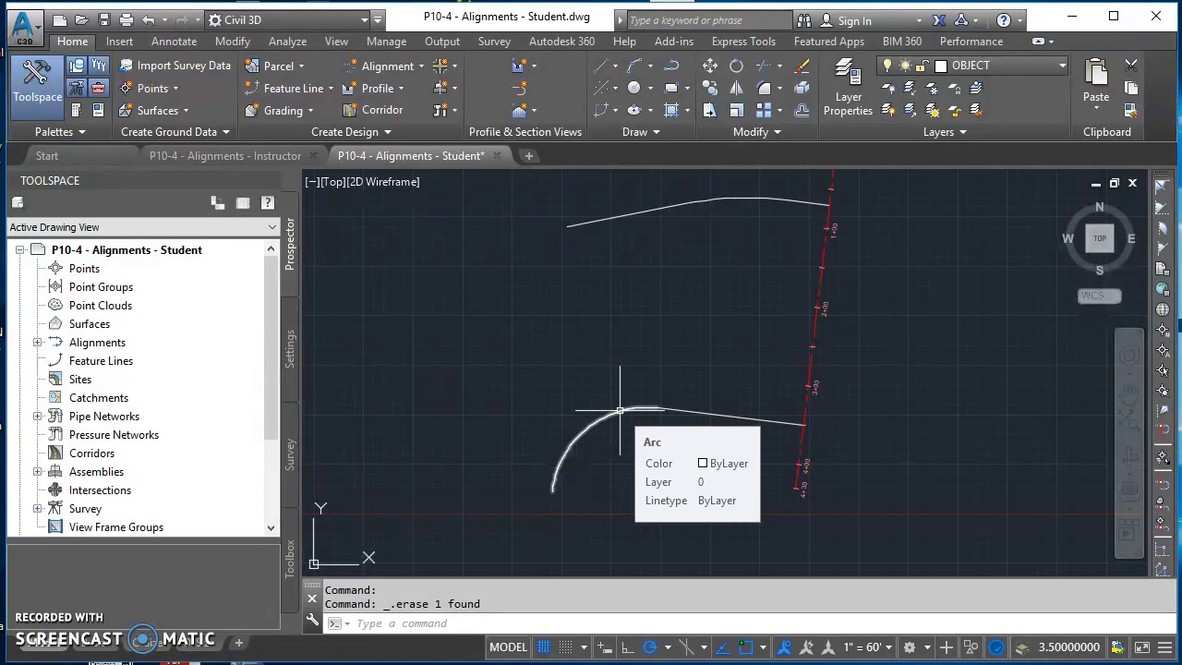
middle_drag(711, 319, 739, 365)
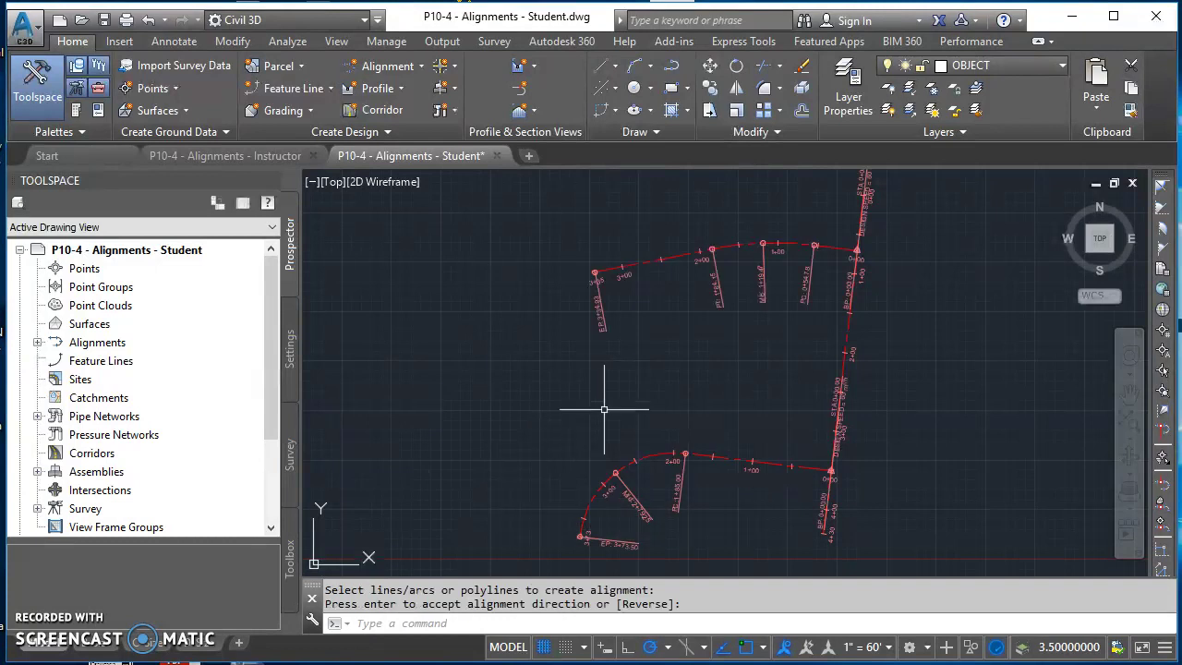
Delete the geometry point labels along the northern side street, Oak Avenue.
scroll(850, 287, up, 3)
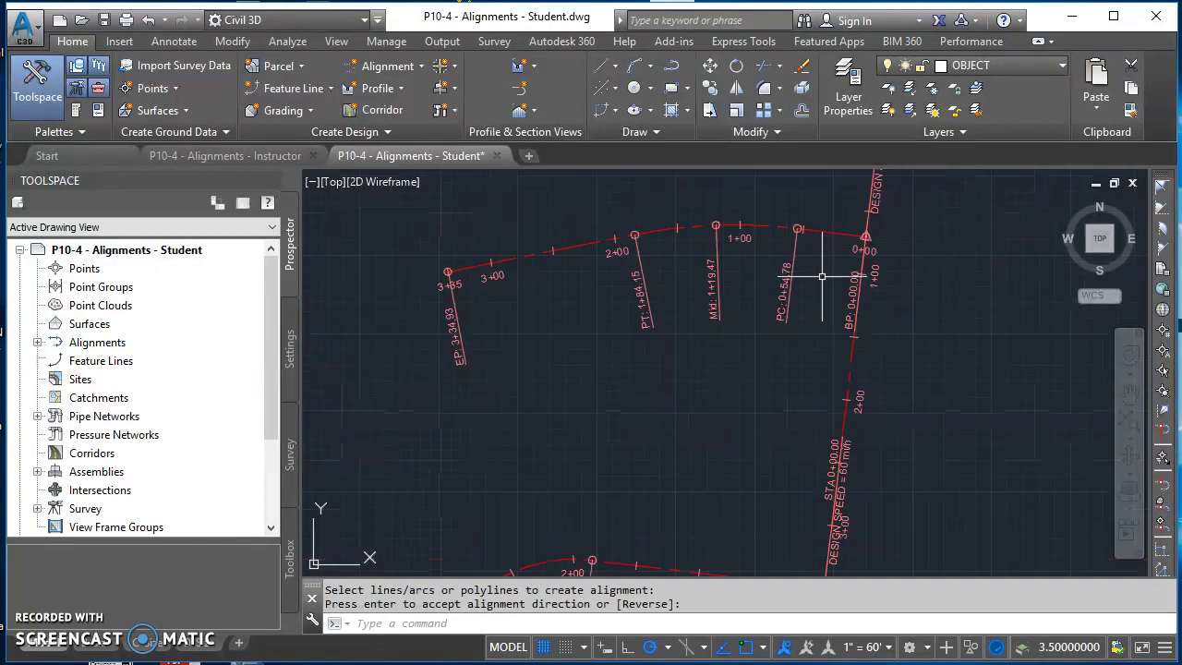
click(808, 300)
scroll(914, 438, down, 2)
key(Delete)
scroll(763, 460, down, 1)
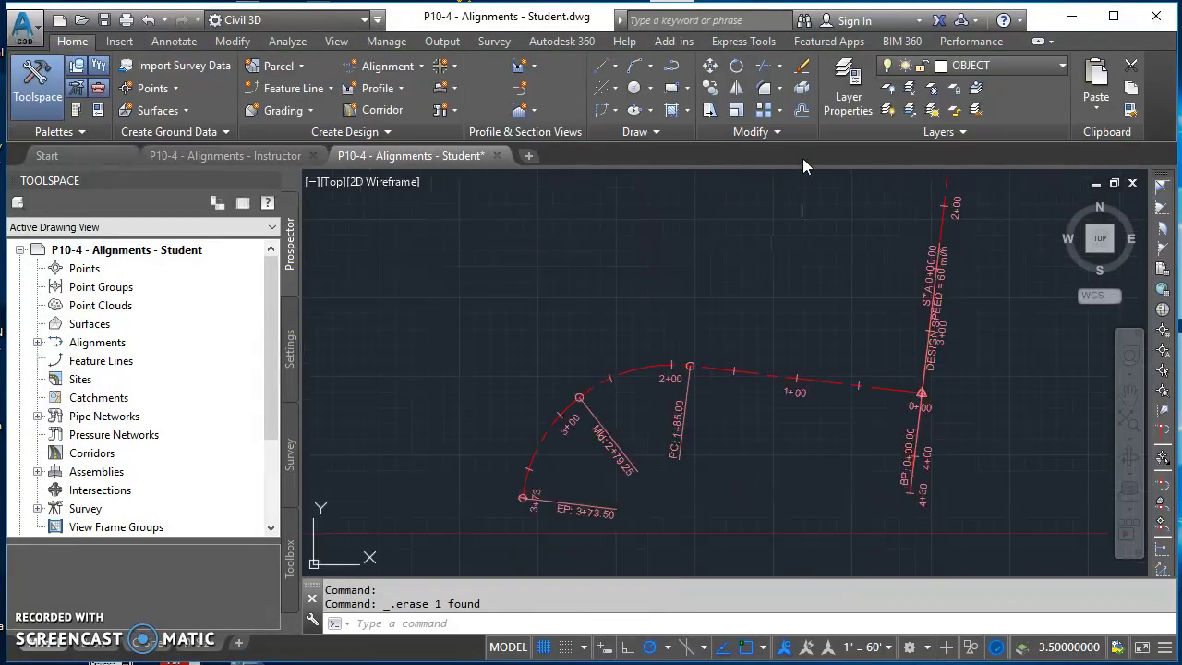
Delete the design speed labels of both side streets and the geometry point labels along Ash Avenue.
click(923, 264)
key(Delete)
scroll(855, 354, down, 2)
scroll(831, 406, up, 2)
click(665, 406)
key(Escape)
scroll(759, 354, down, 2)
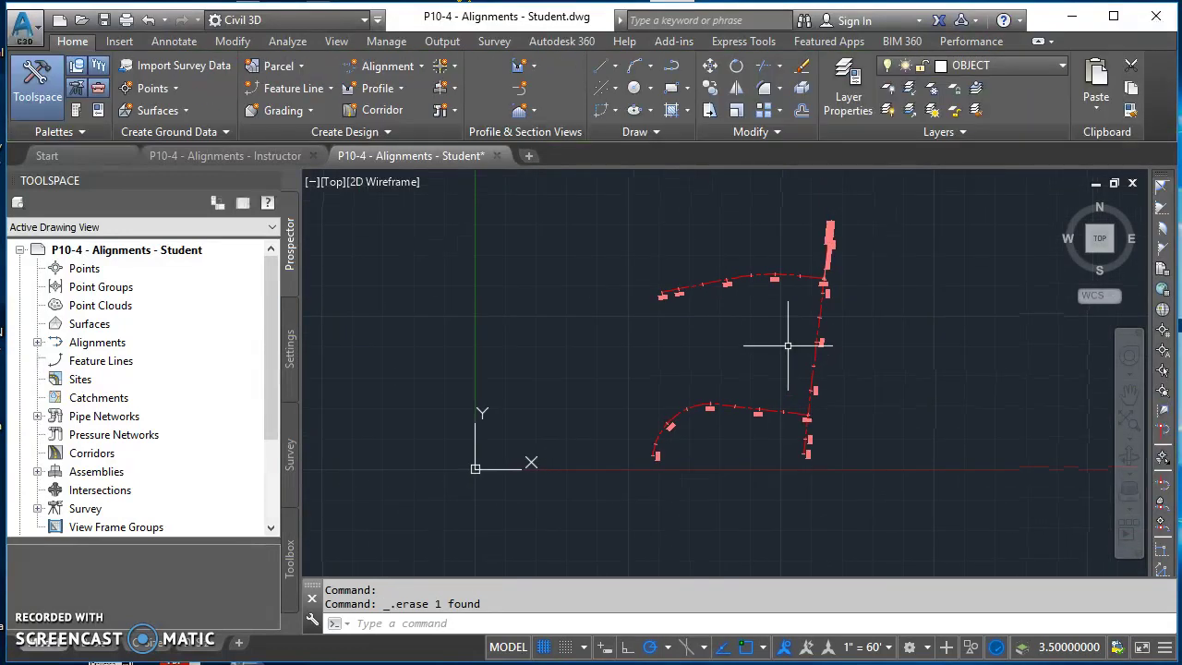
scroll(839, 242, up, 4)
scroll(799, 282, down, 2)
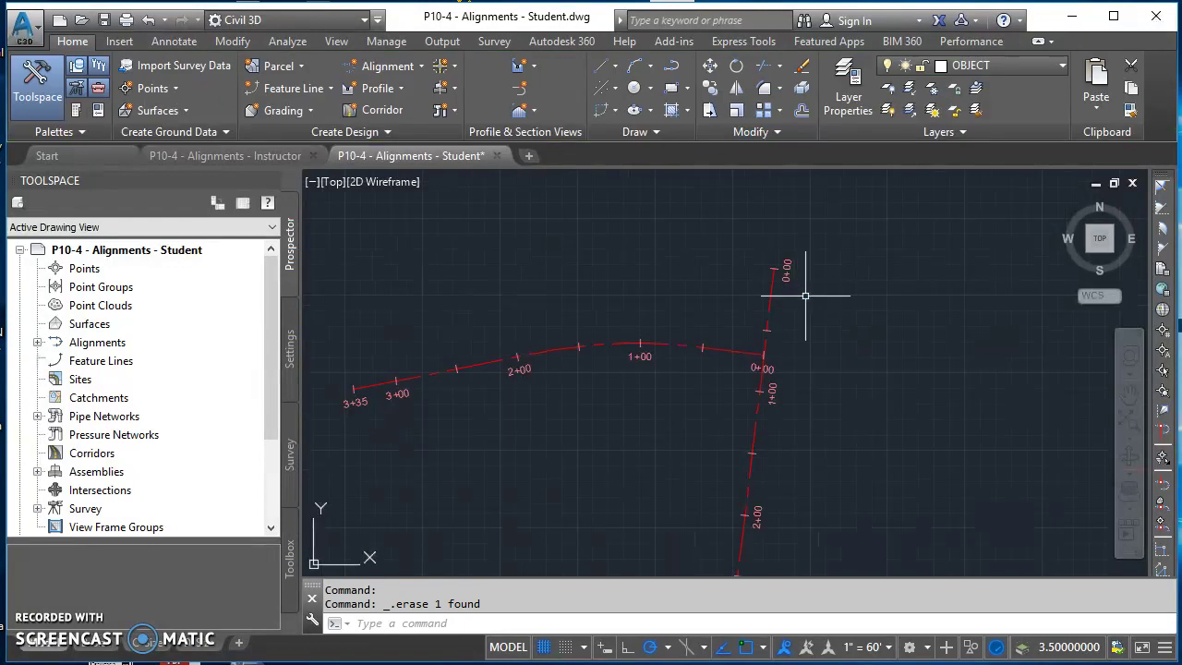
middle_click(812, 333)
middle_click(812, 332)
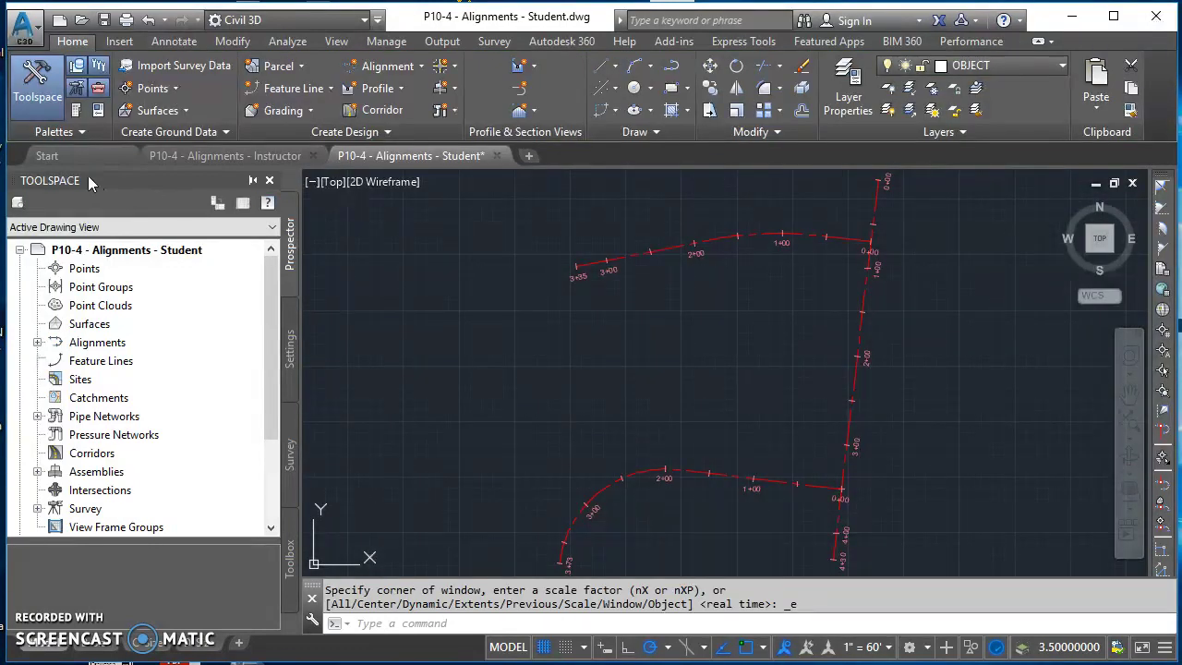
Expand the list of centerline alignments, select Ash Avenue, and examine its stationing from the Lakeview Drive junction to its west end.
click(38, 342)
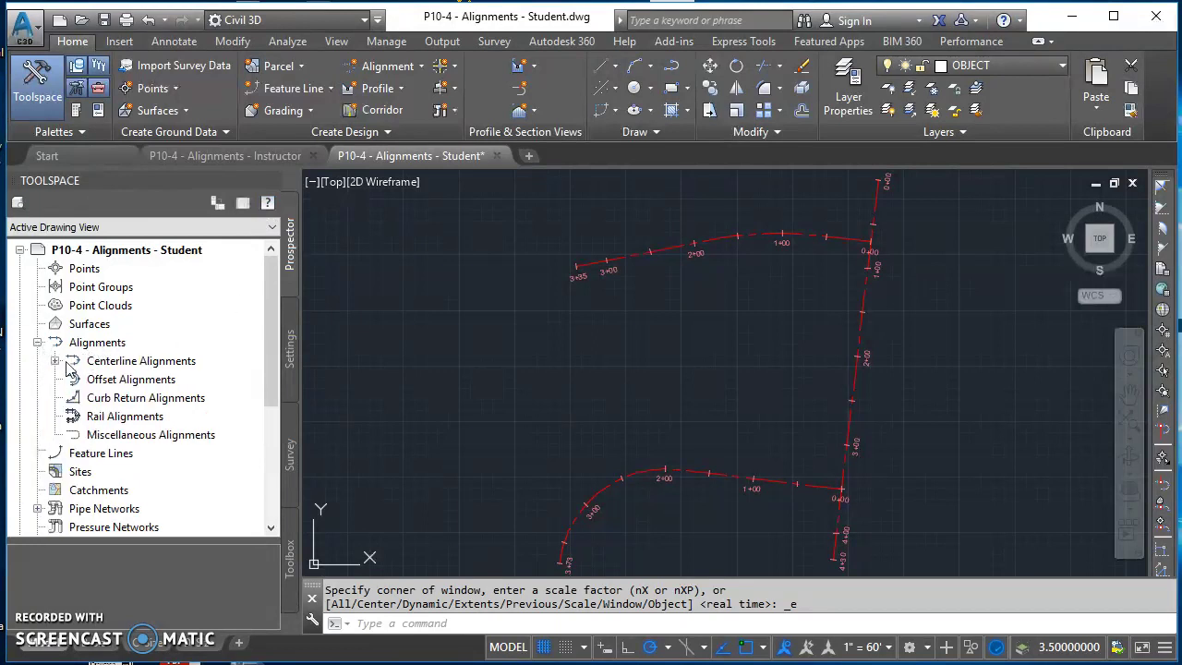
click(57, 361)
click(136, 380)
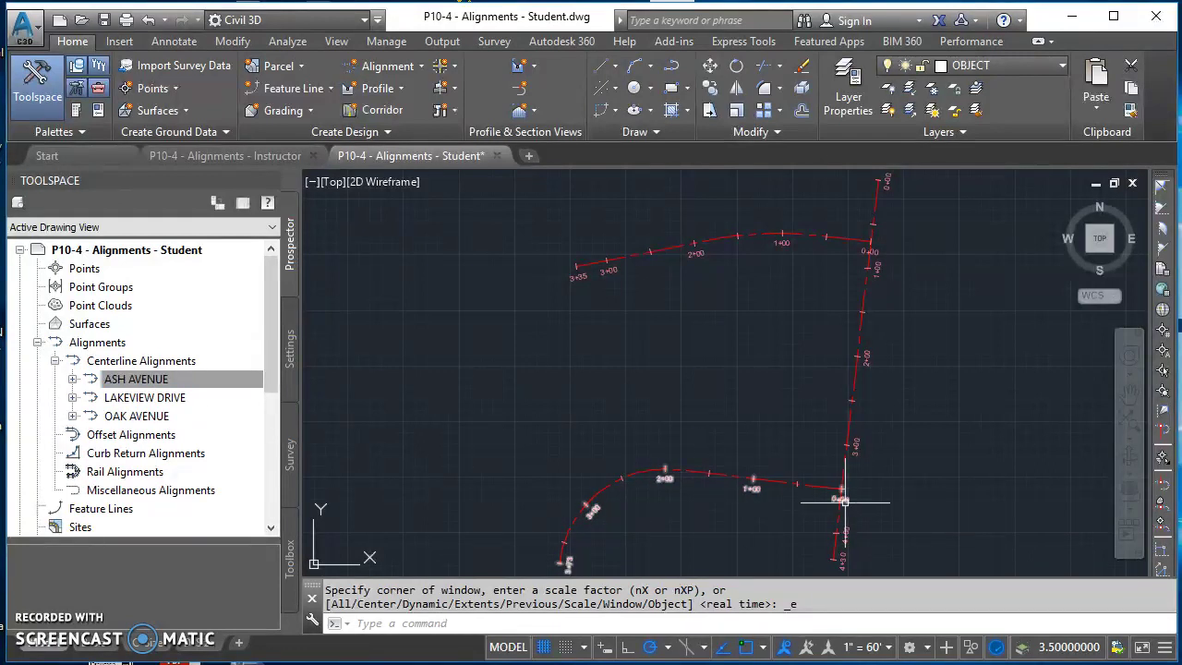
scroll(838, 501, up, 2)
scroll(852, 506, up, 2)
scroll(808, 448, down, 4)
scroll(649, 490, up, 2)
scroll(535, 395, up, 2)
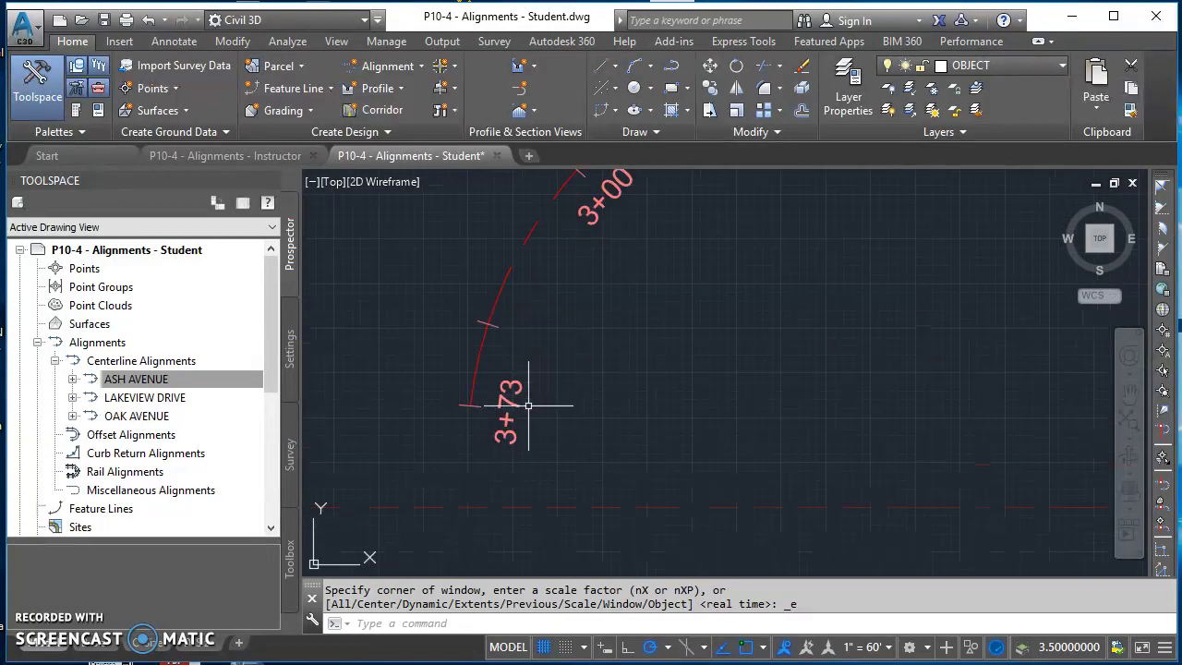
scroll(528, 404, down, 4)
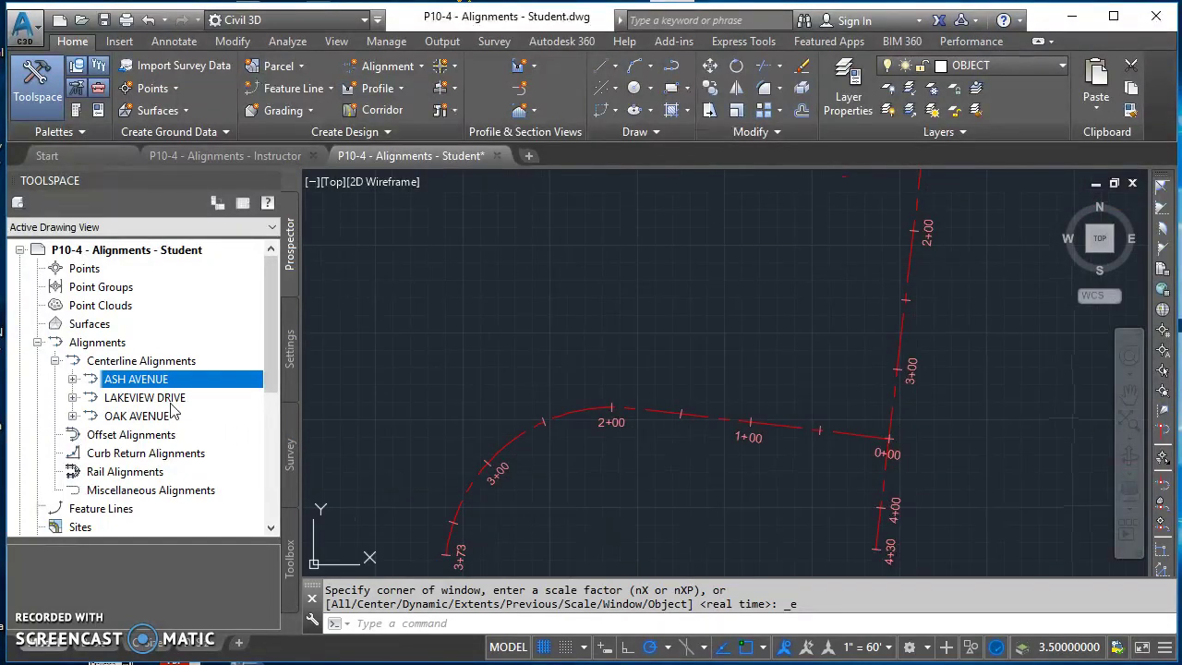
Examine the stationing of Oak Avenue and select the alignment to review the available alignment editing commands.
scroll(865, 322, up, 2)
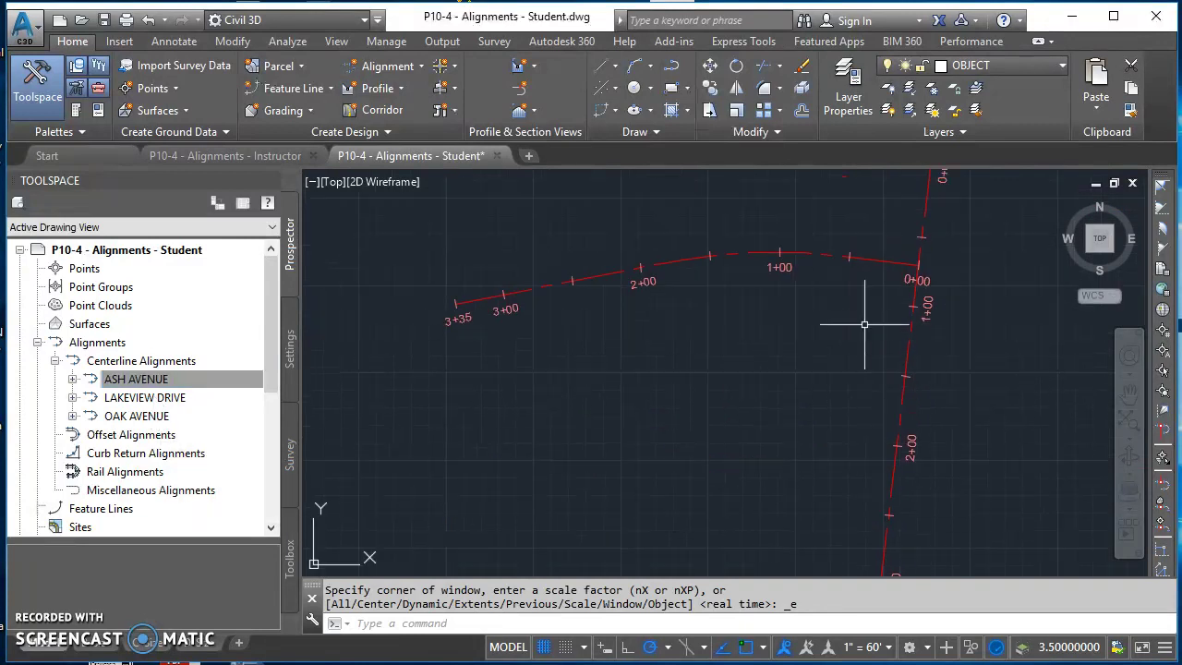
middle_drag(778, 363, 871, 375)
scroll(871, 375, down, 1)
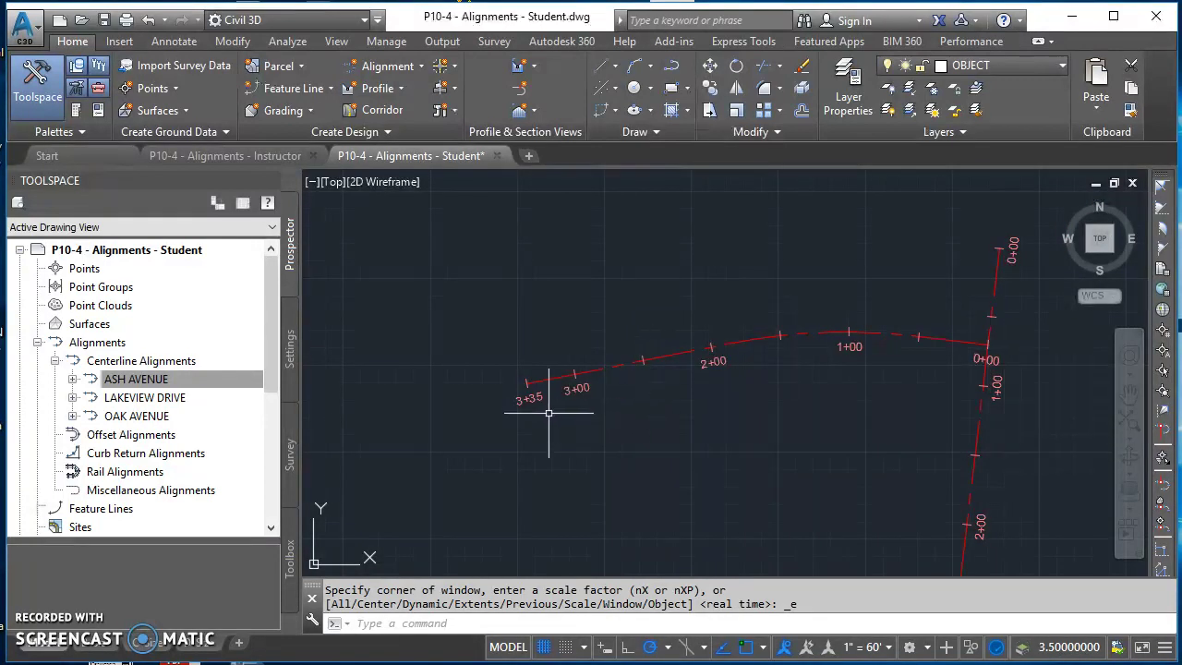
scroll(547, 406, up, 2)
middle_drag(775, 365, 635, 368)
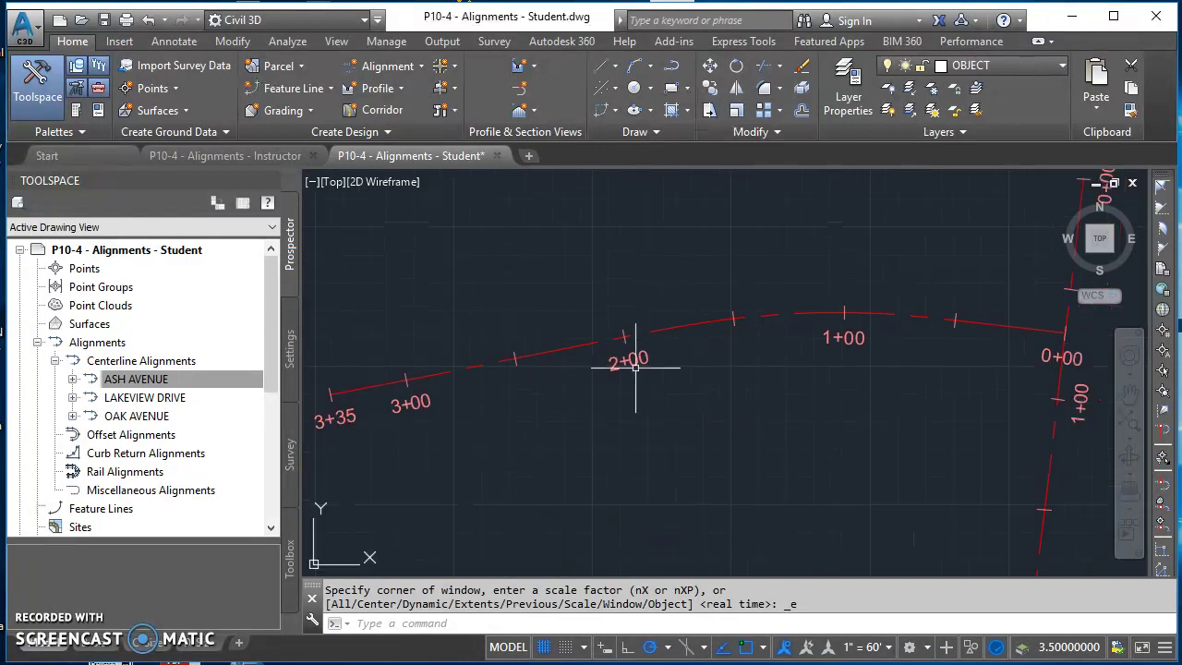
click(674, 330)
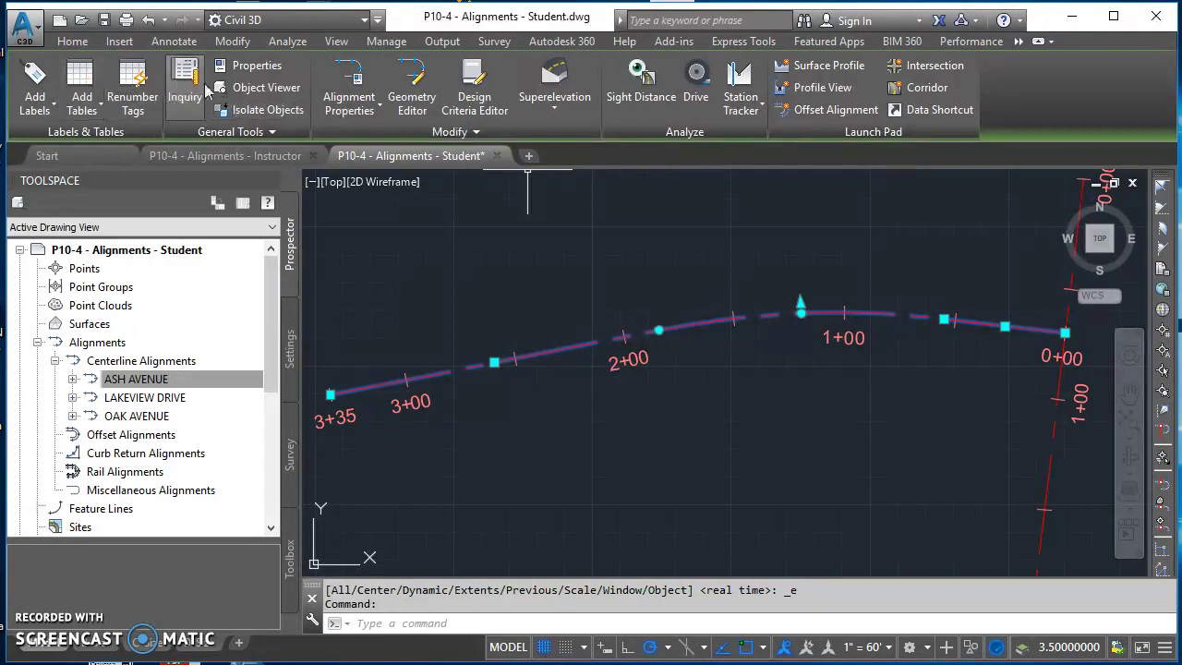
click(477, 132)
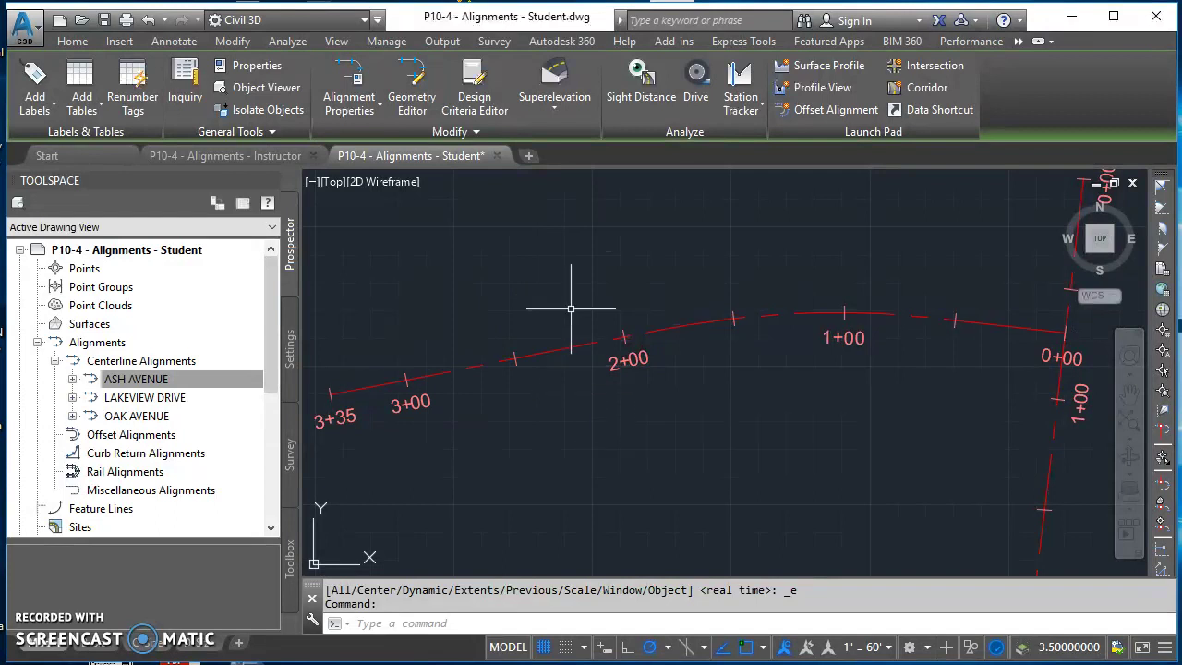
key(Escape)
key(Escape)
Save the drawing with the three labelled centerline alignments.
scroll(620, 330, down, 3)
middle_click(711, 383)
middle_click(711, 383)
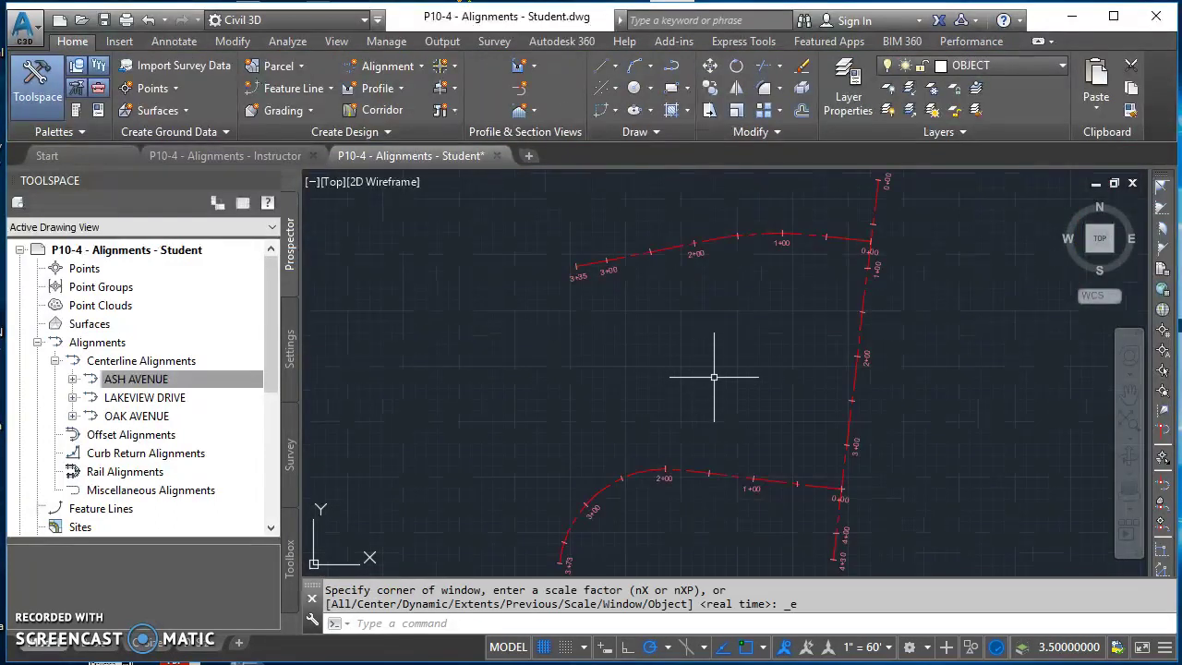
key(ctrl+s)
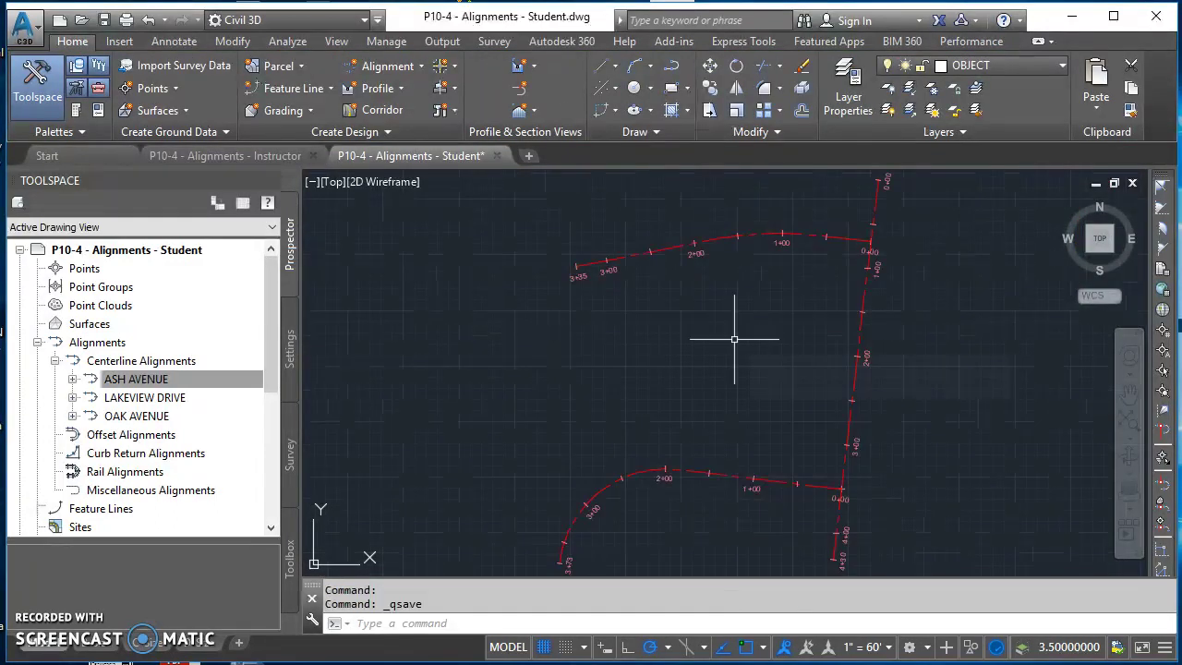
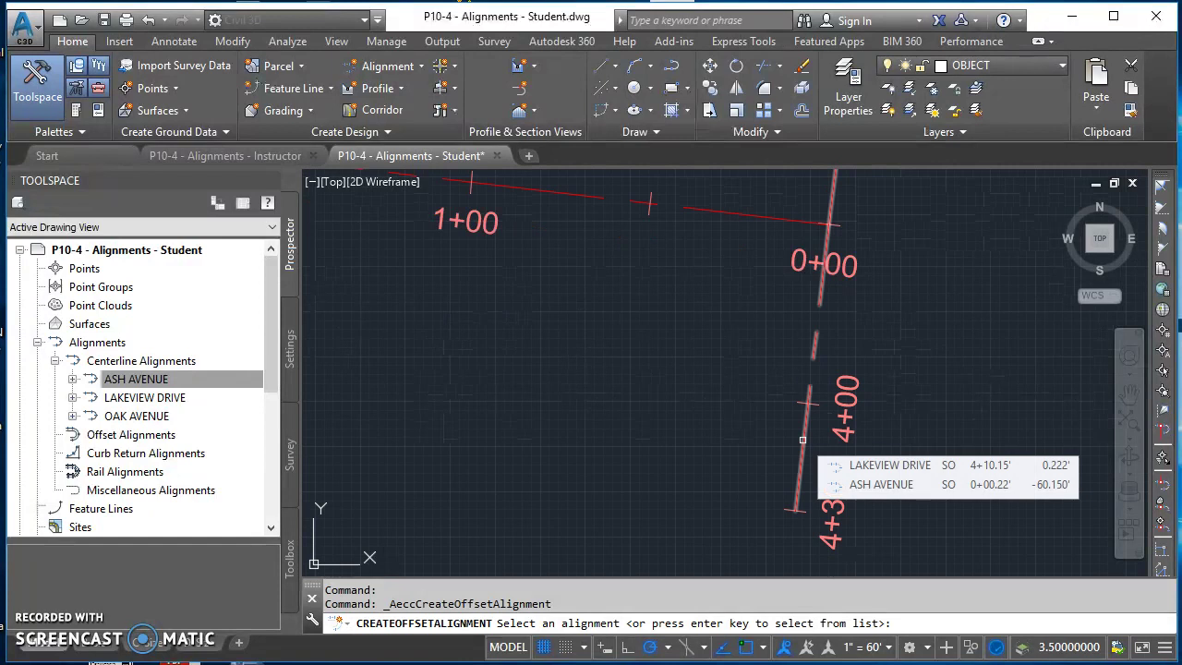
Set up offset alignments from Lakeview Drive with one offset on each side at 20 feet left and right.
click(889, 465)
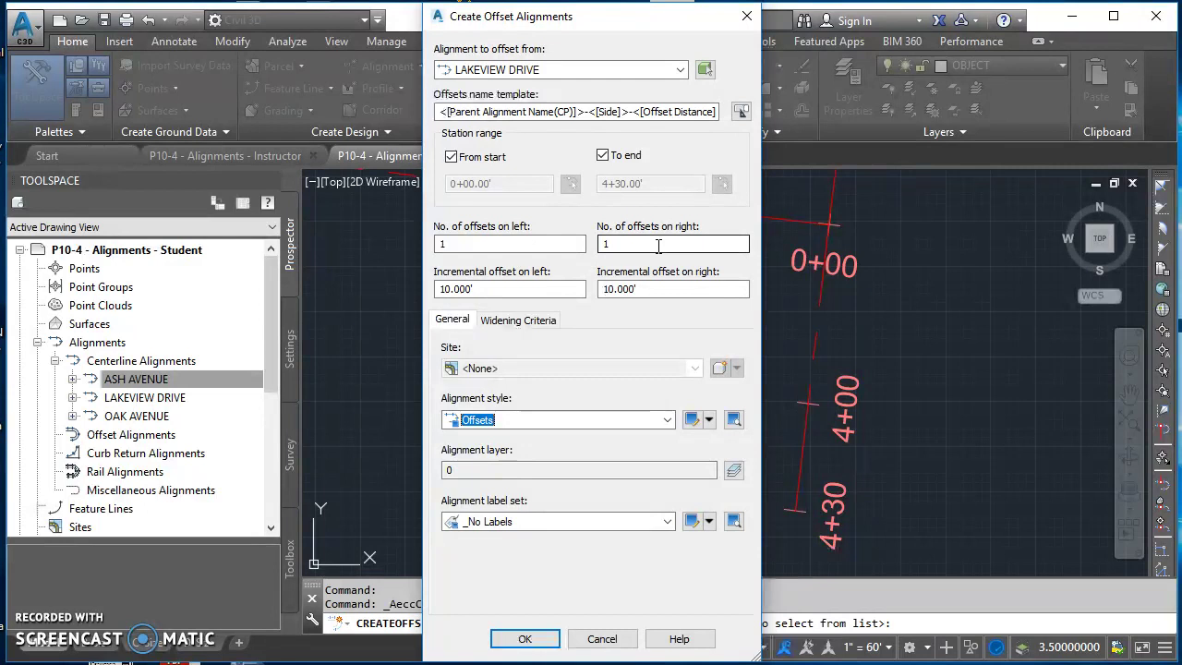
click(526, 289)
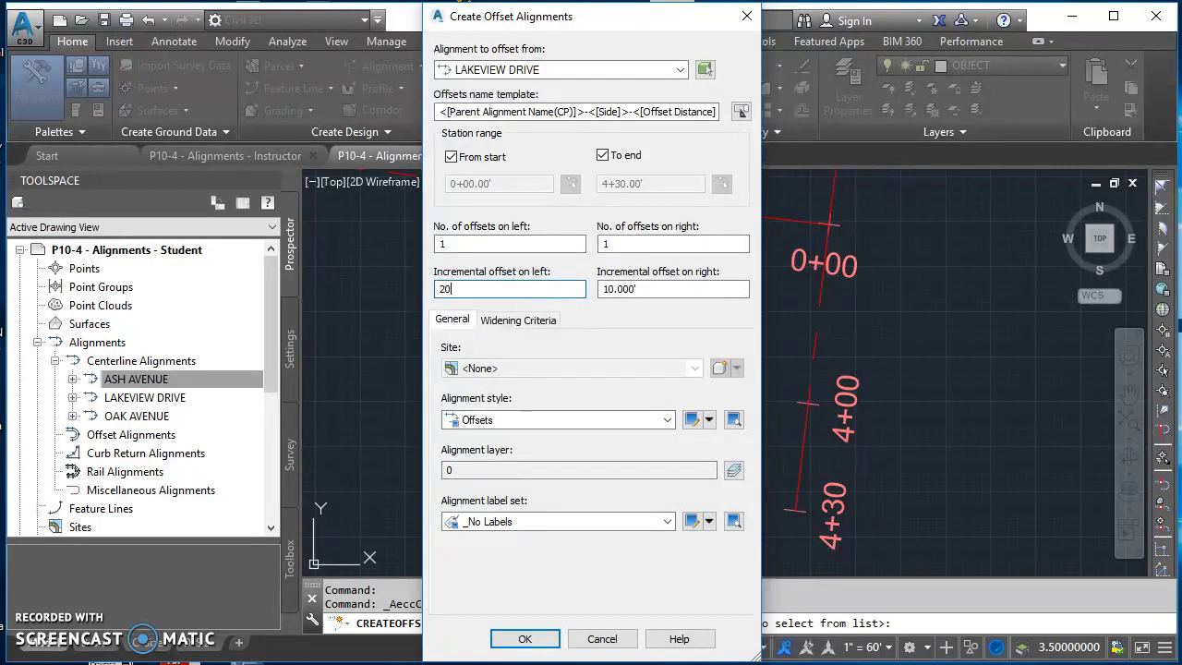
text(20)
key(Tab)
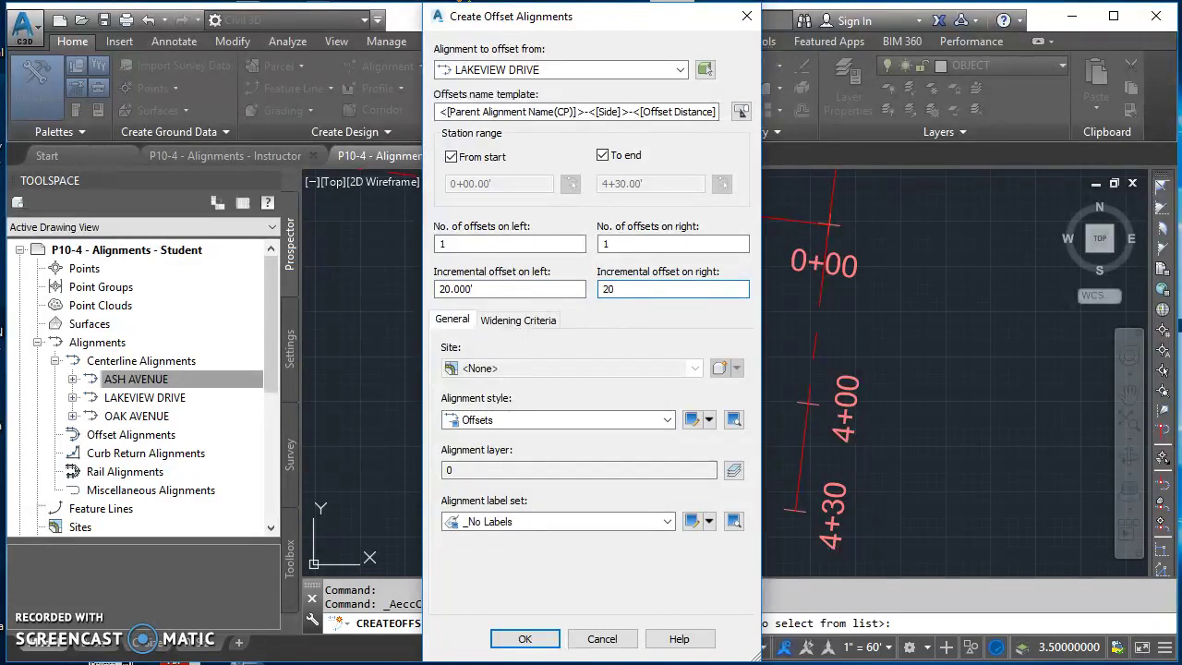
text(20)
click(651, 244)
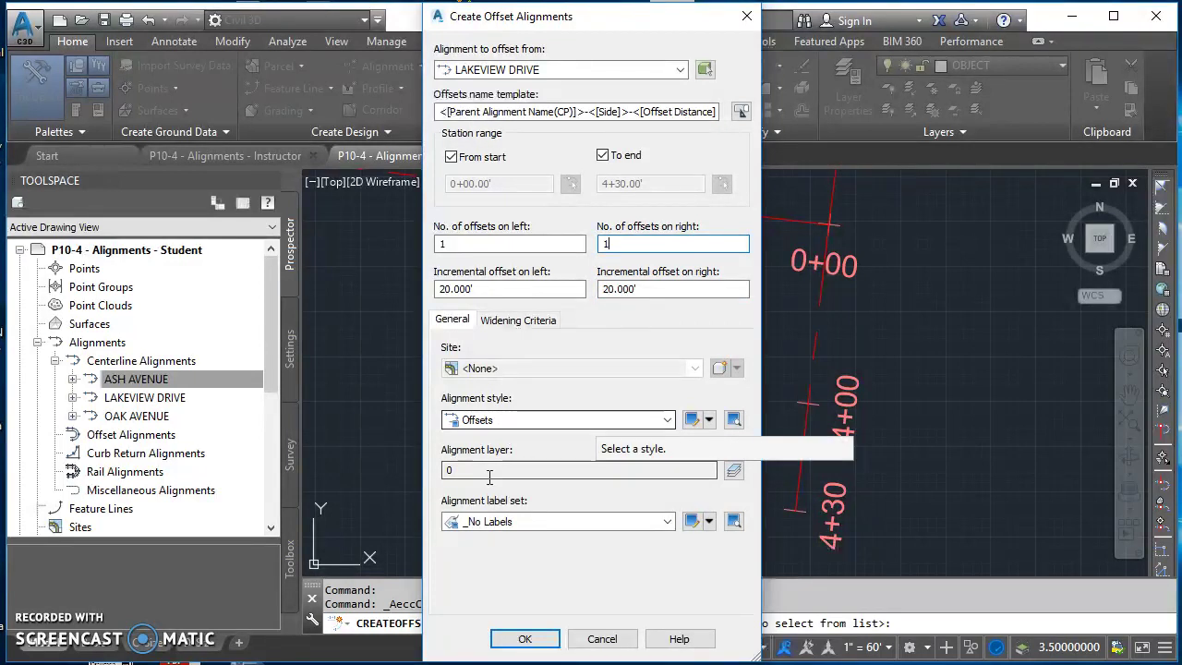
Set the alignment layer of the Lakeview Drive offsets to C-ROAD-LINE.
click(733, 471)
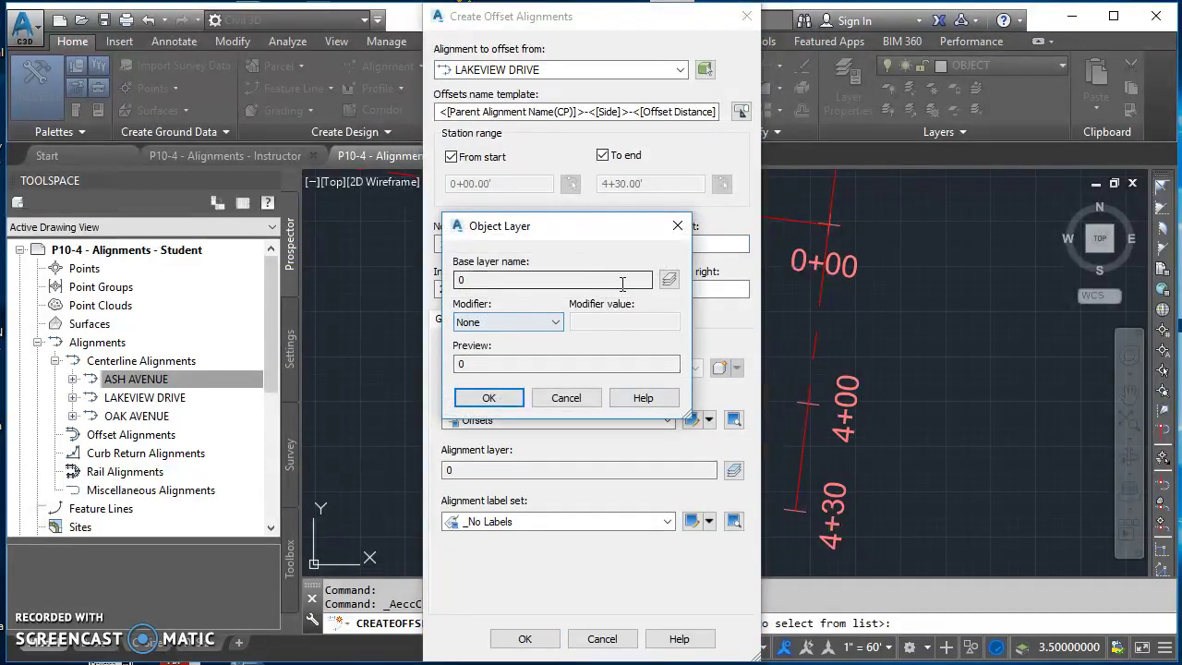
click(669, 282)
drag(813, 233, 826, 289)
click(297, 411)
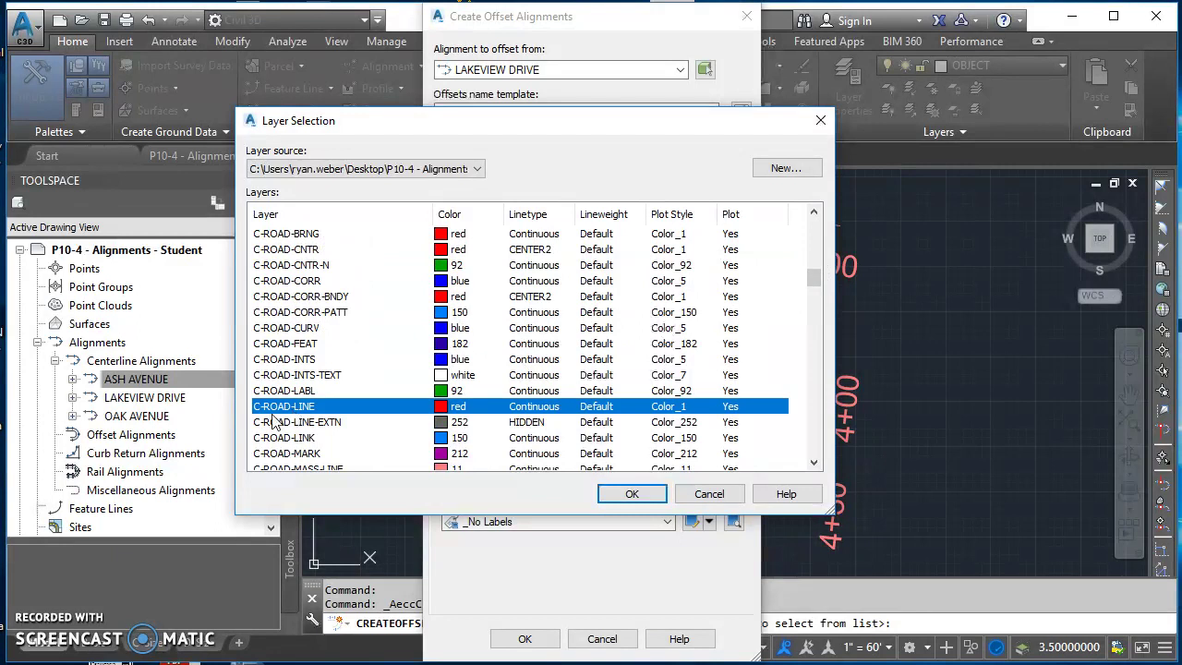
click(633, 495)
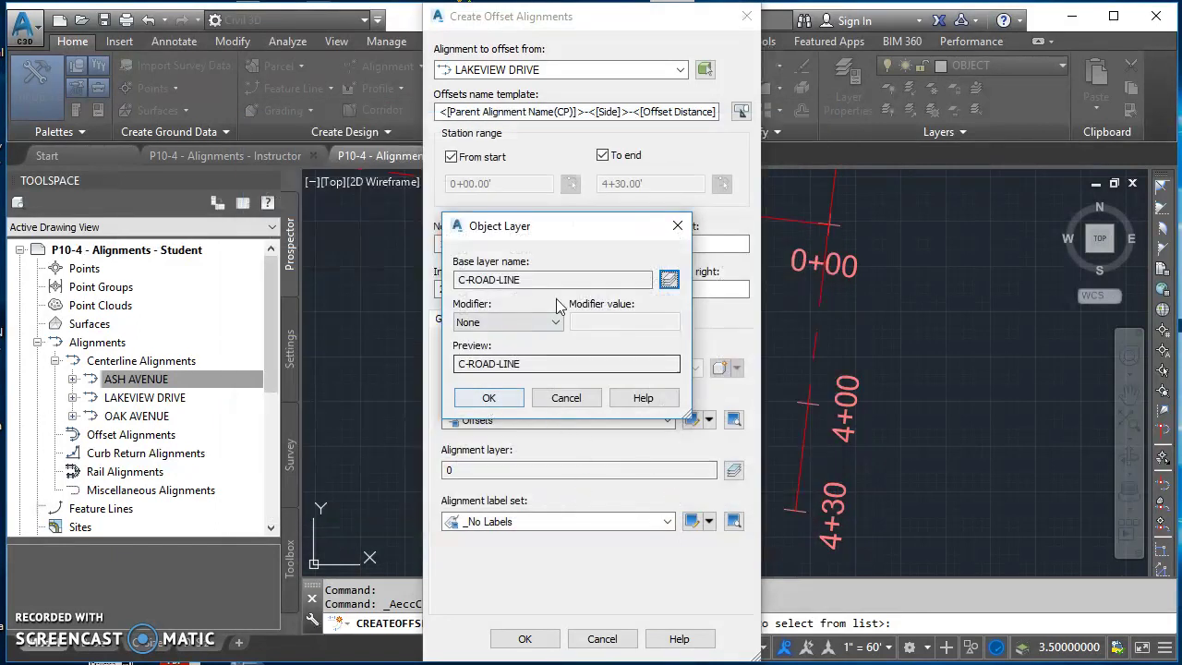
click(489, 397)
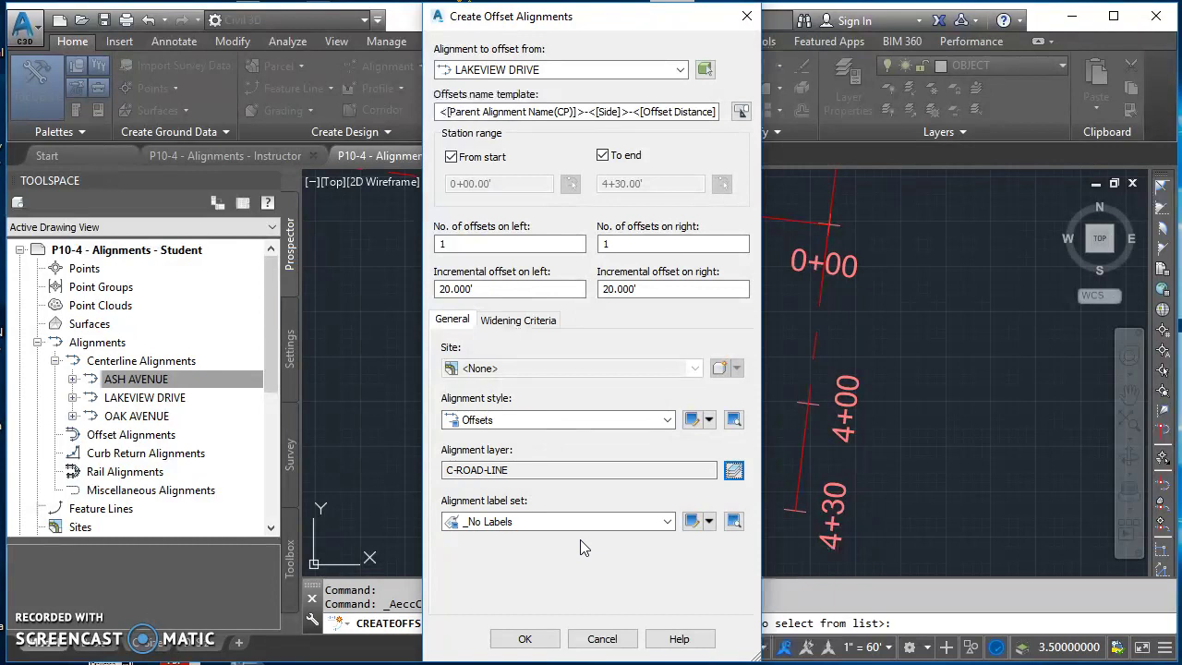
Create the 20-foot left and right offset alignments of Lakeview Drive and check them beside the centerline.
click(524, 639)
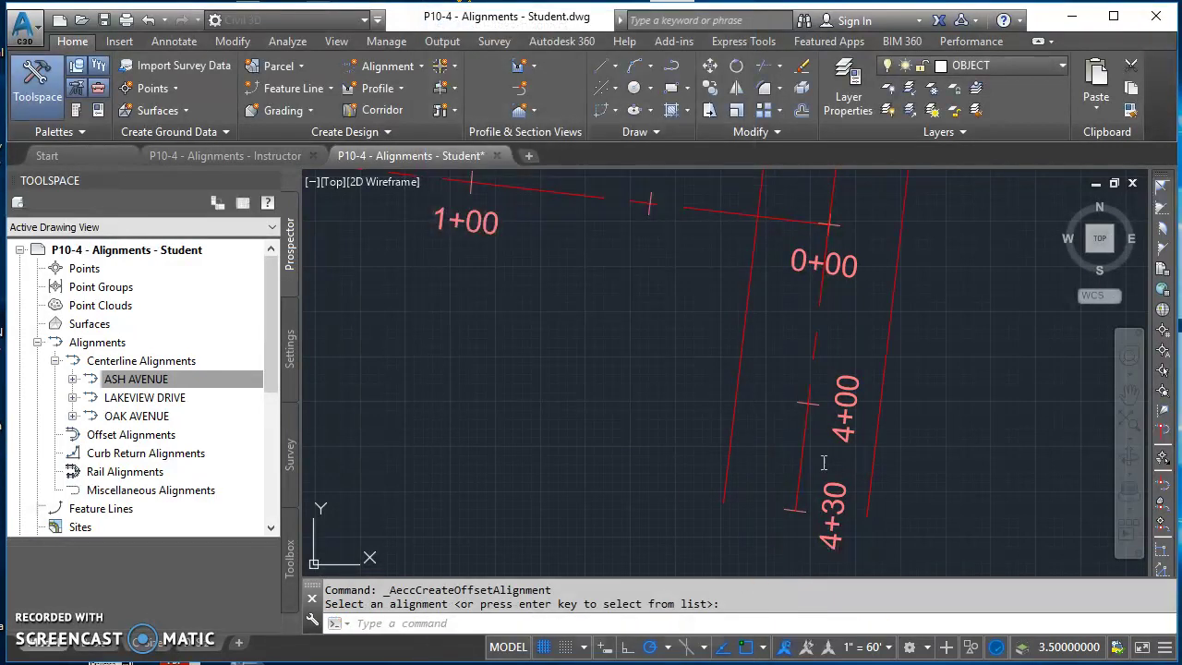
middle_drag(806, 441, 797, 391)
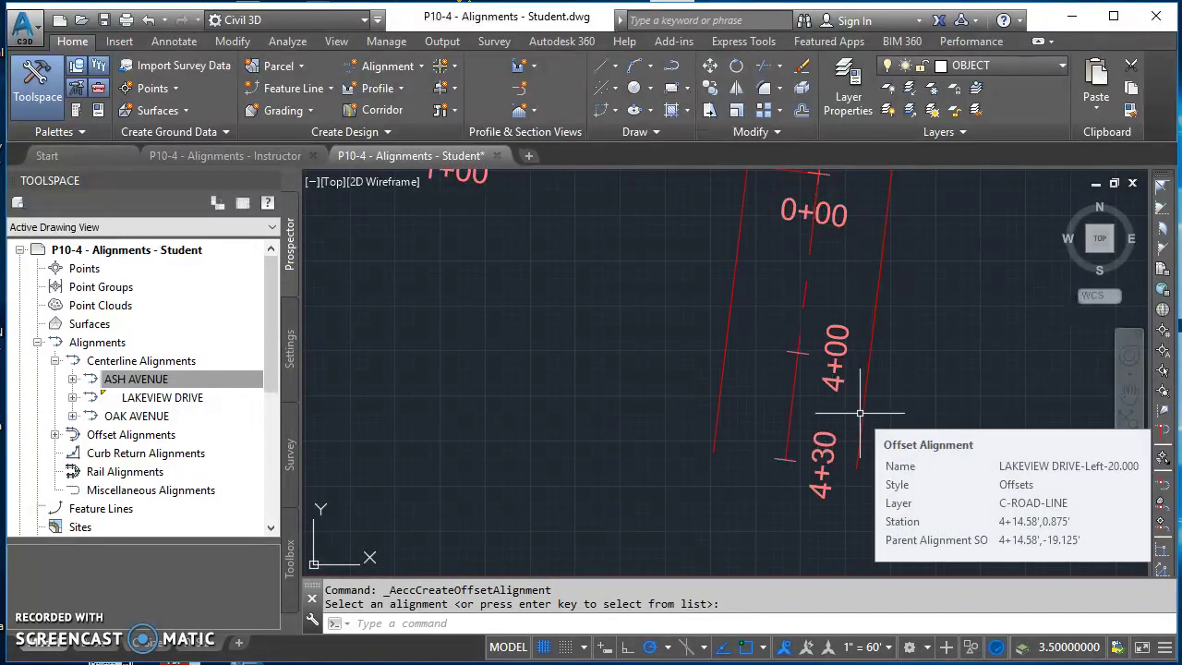
scroll(857, 410, down, 2)
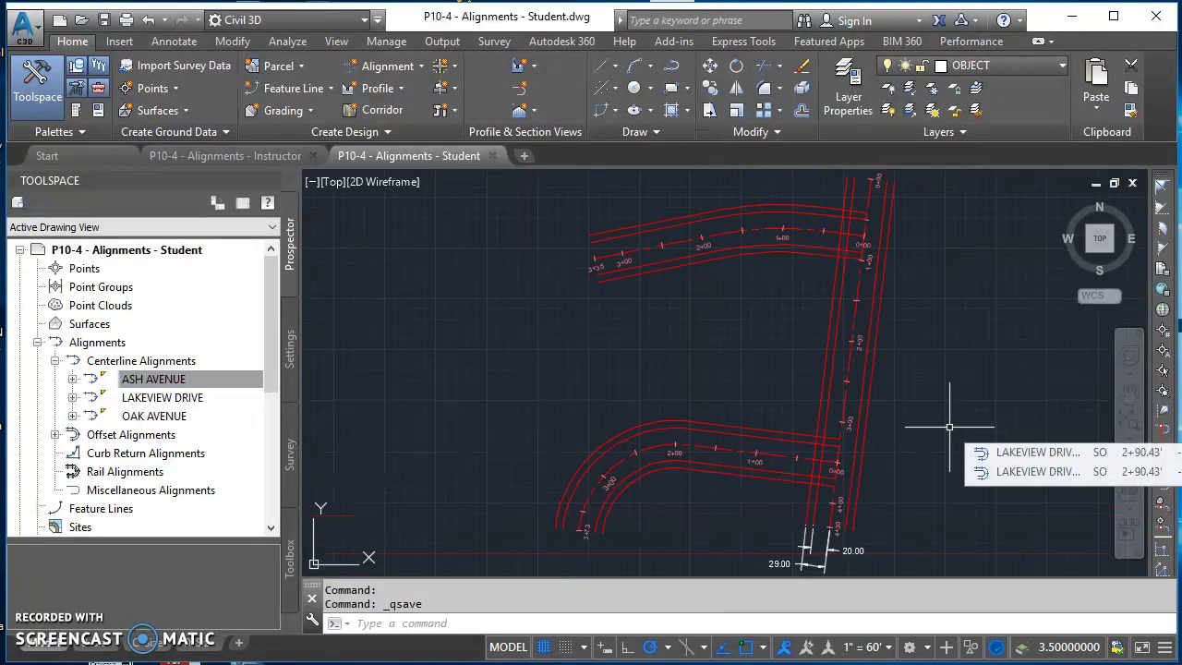
Examine the 20-foot and 29-foot offsets along the three roads and review the Offset Alignments collection of the drawing.
scroll(876, 507, up, 5)
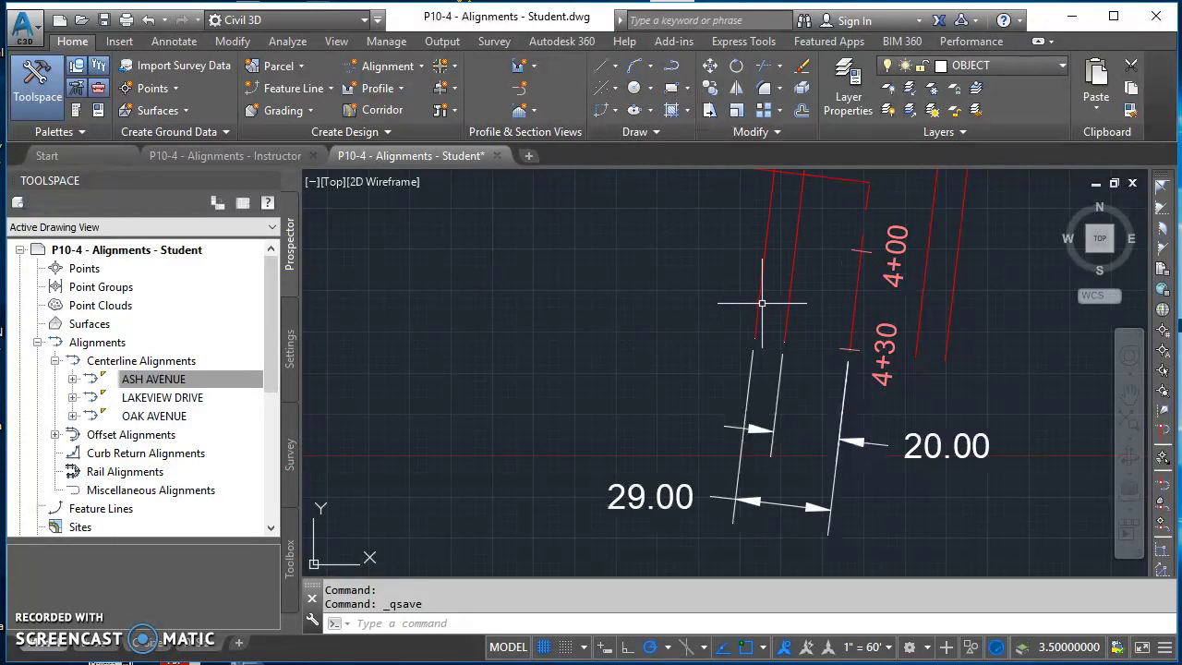
mouse_move(849, 338)
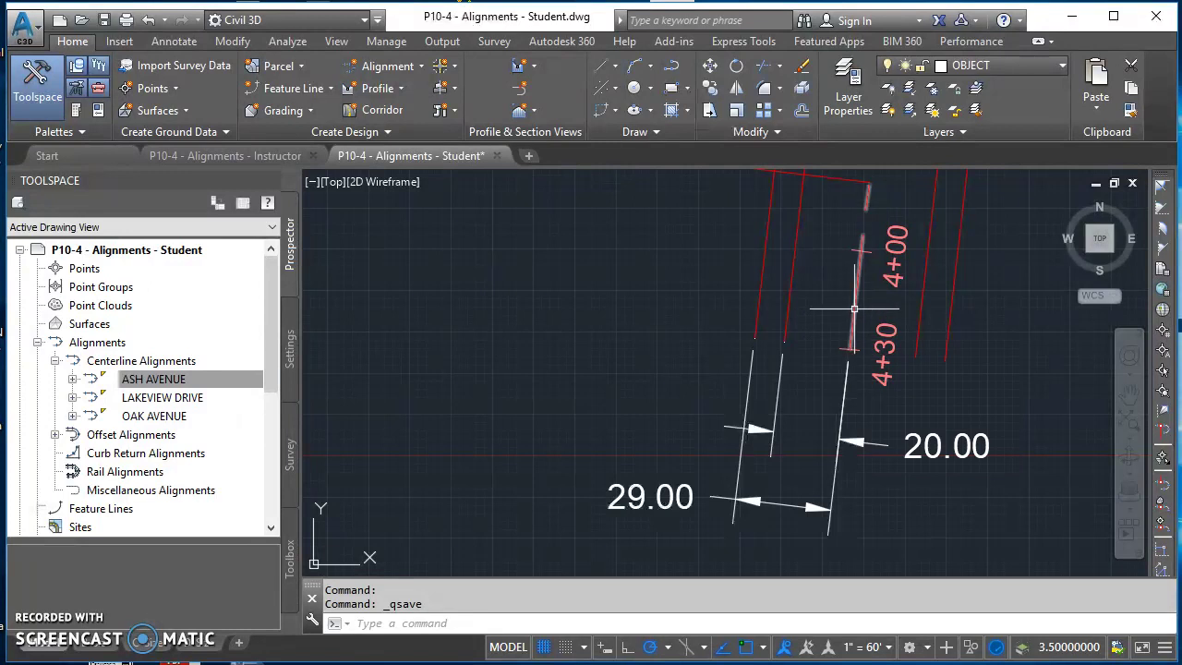
mouse_move(854, 310)
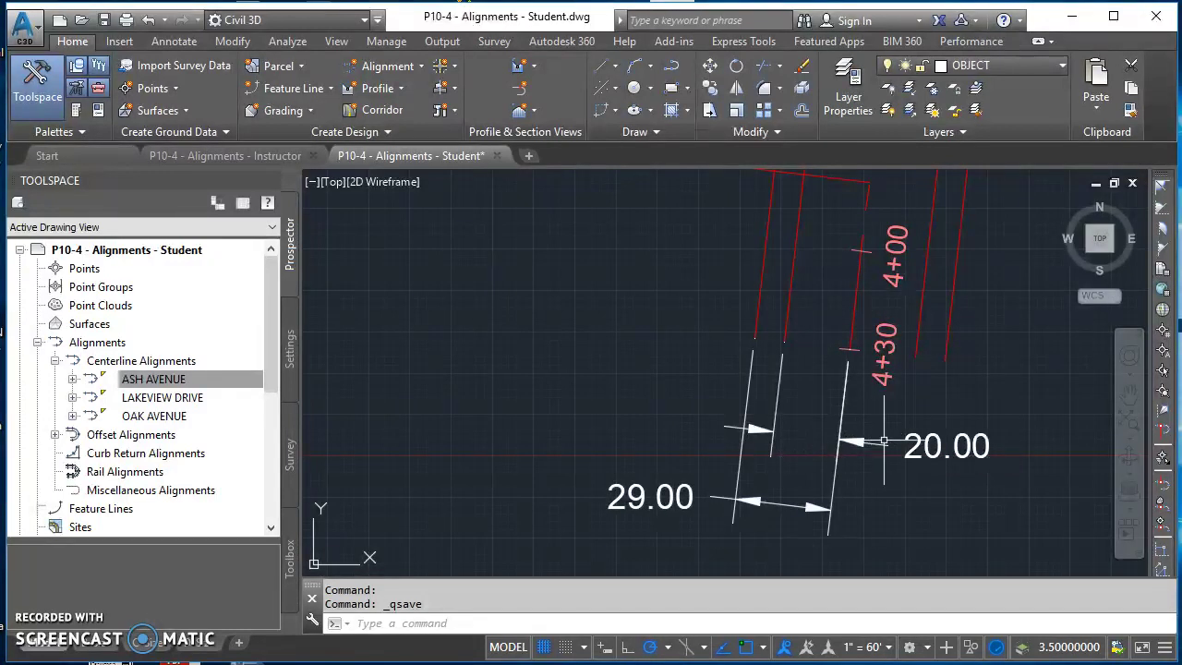
scroll(744, 491, down, 8)
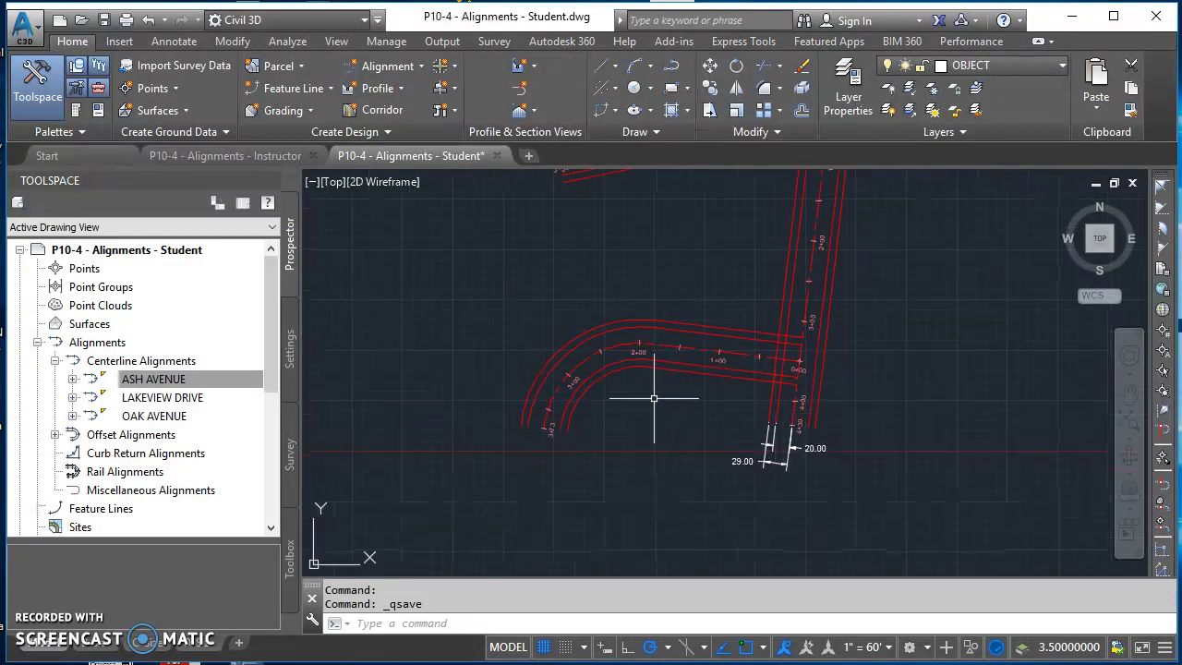
middle_drag(815, 345, 822, 395)
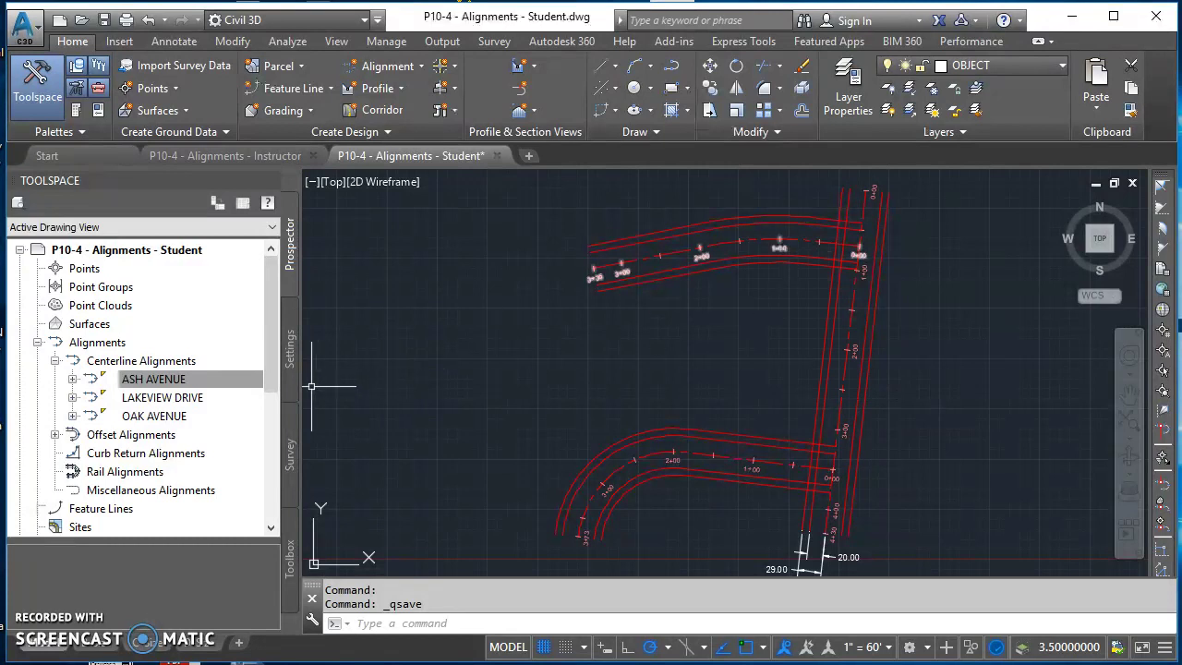
click(165, 379)
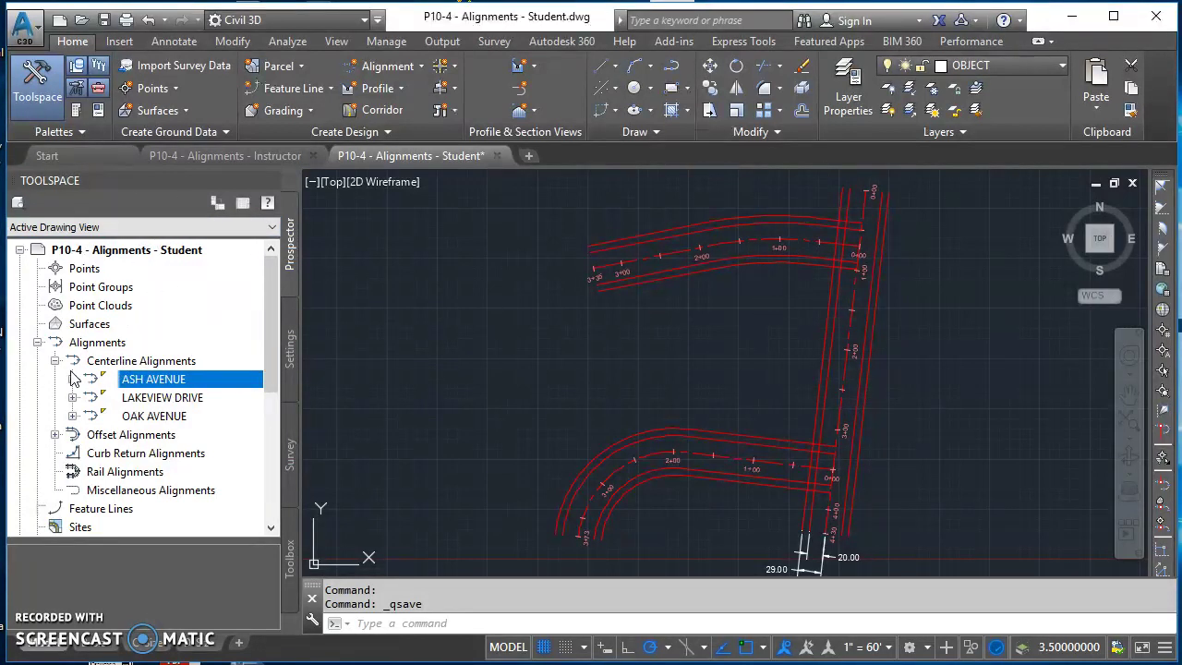
click(55, 435)
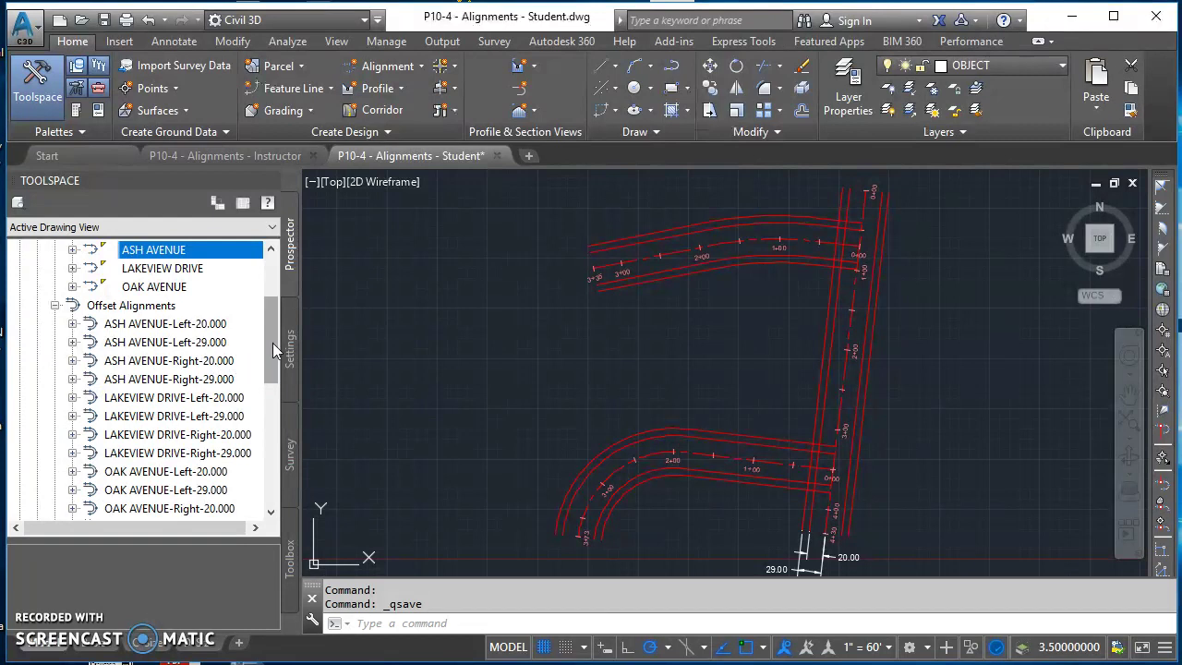
drag(273, 342, 271, 355)
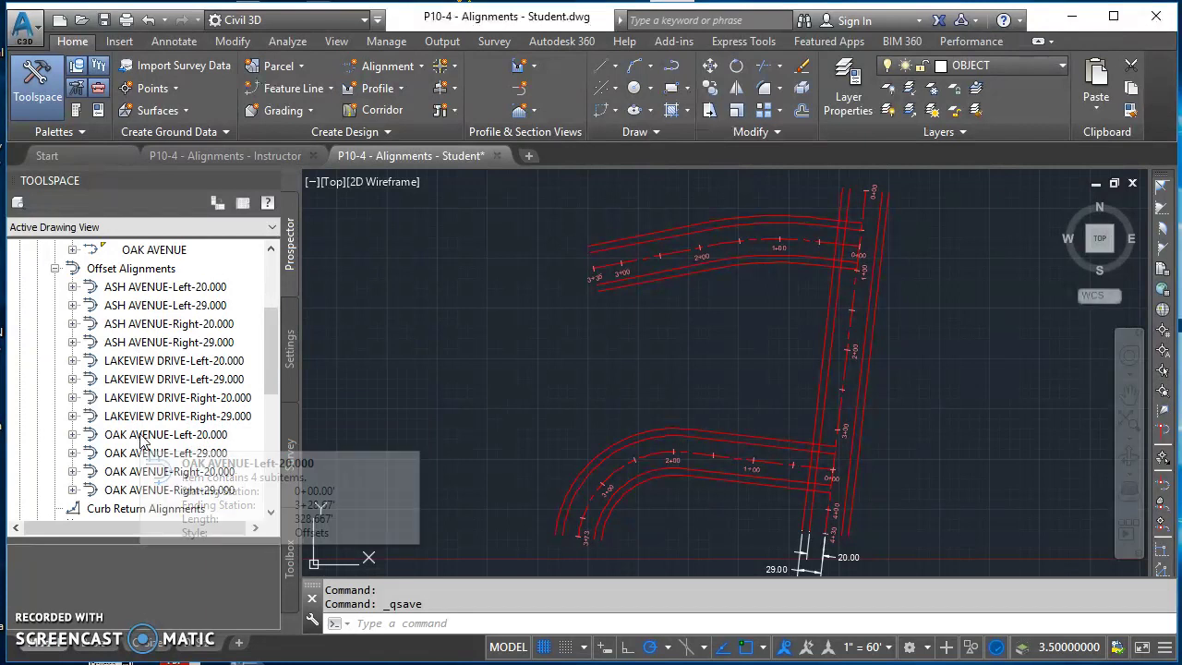
click(480, 337)
Select the ASH AVENUE-Left-29.000 offset near Lakeview Drive and open the masking settings of its alignment properties.
scroll(770, 470, up, 6)
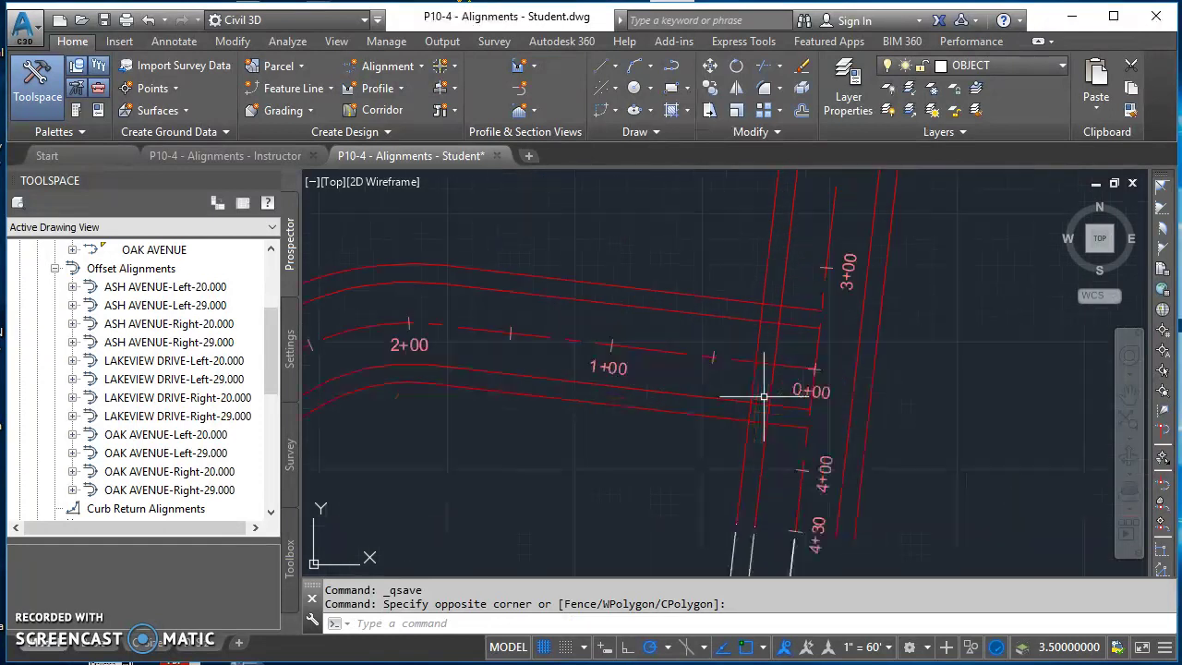
middle_drag(791, 430, 764, 379)
scroll(764, 379, down, 3)
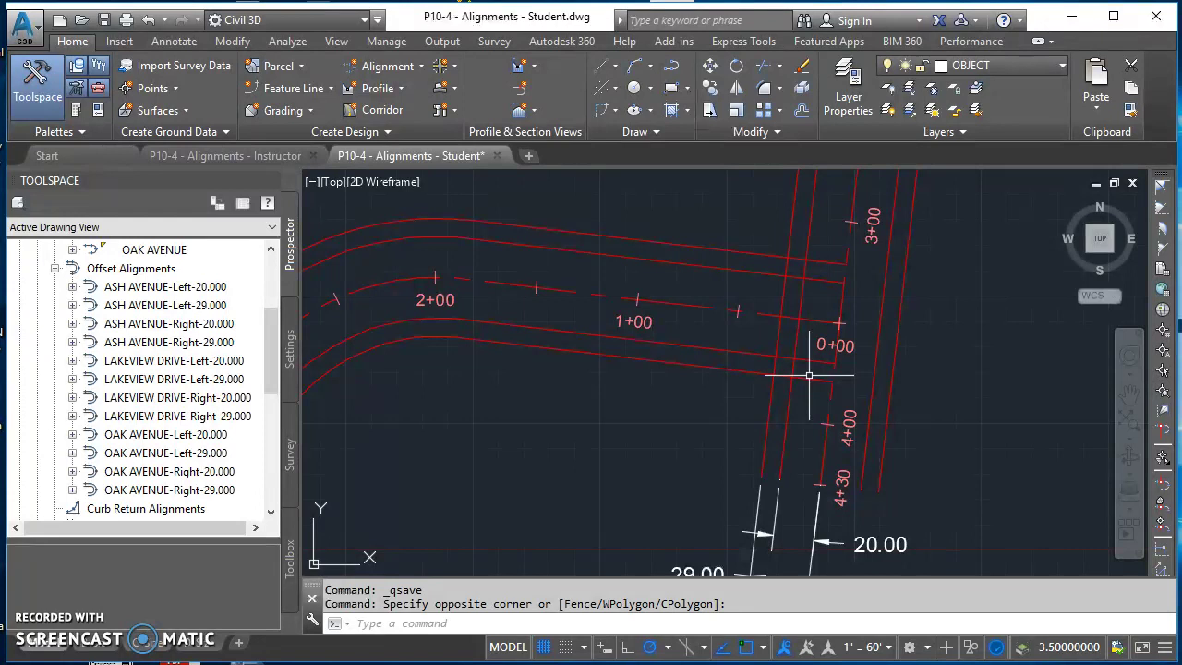
click(723, 369)
scroll(725, 369, up, 3)
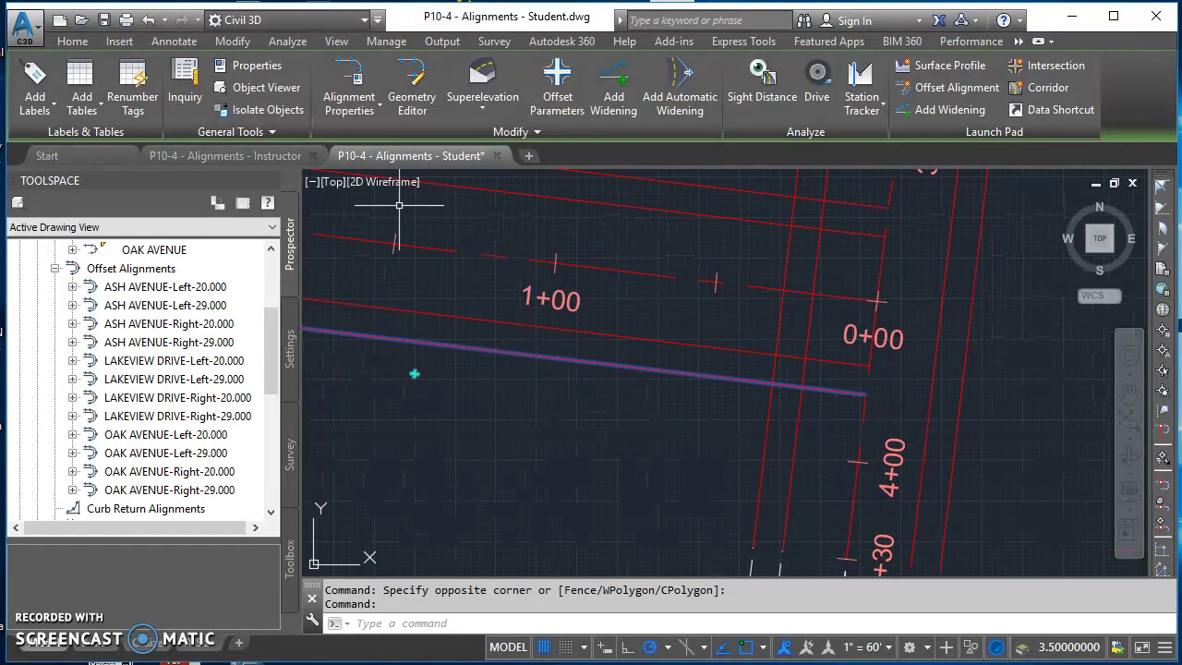
click(358, 109)
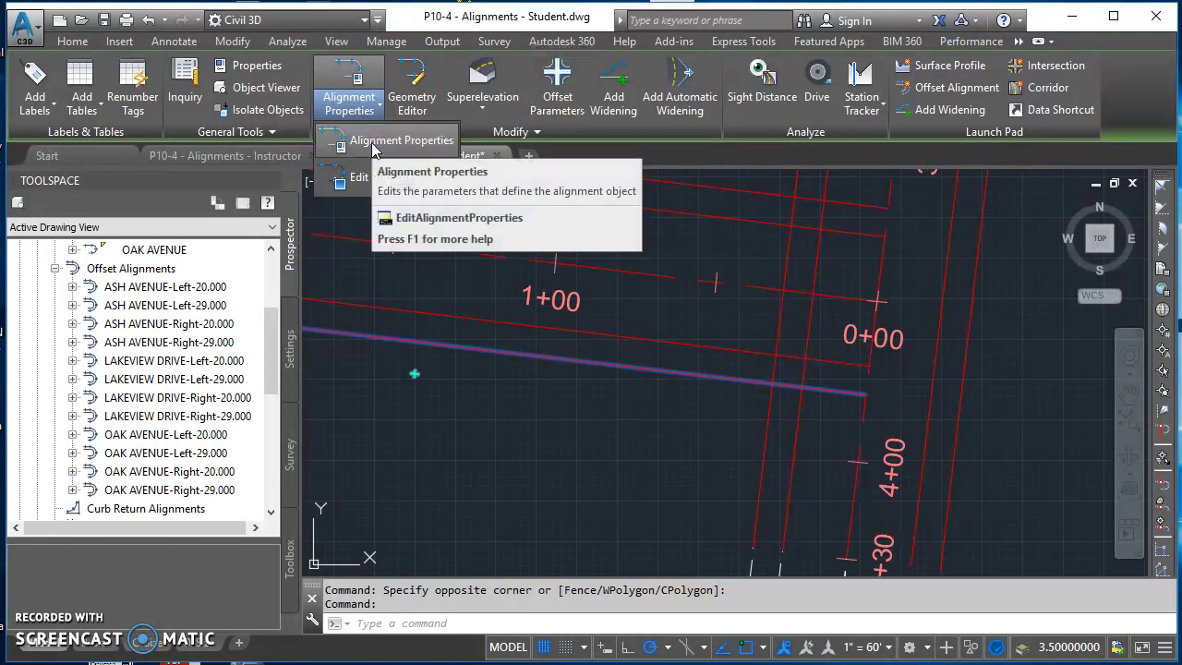
click(383, 143)
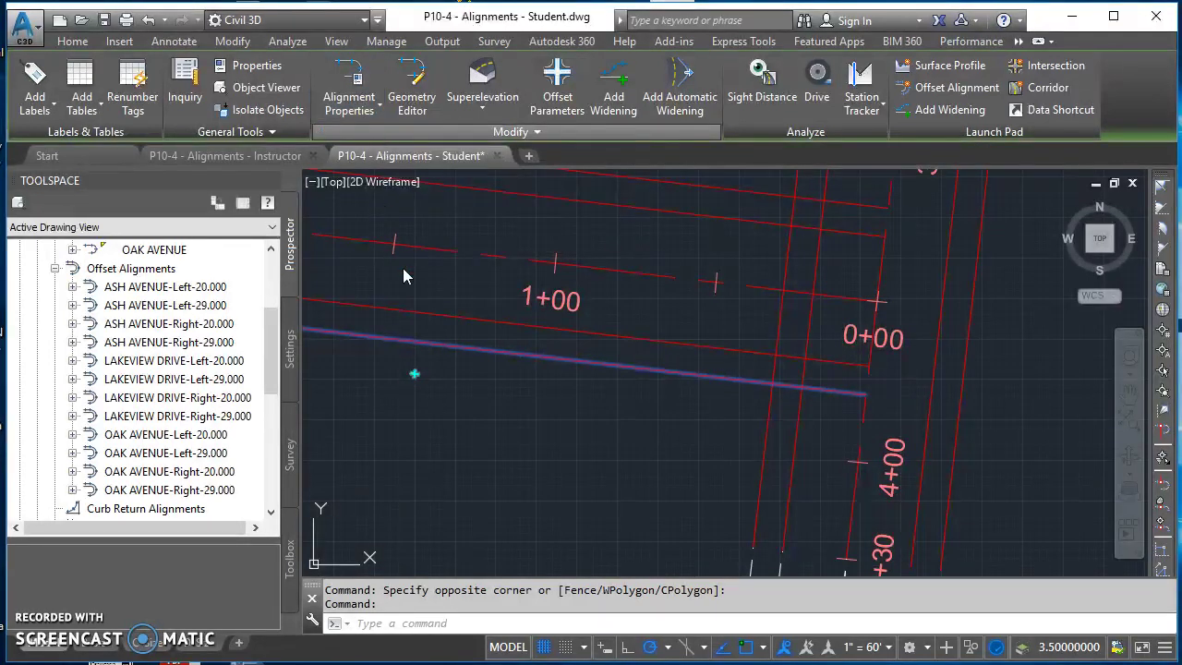
click(450, 157)
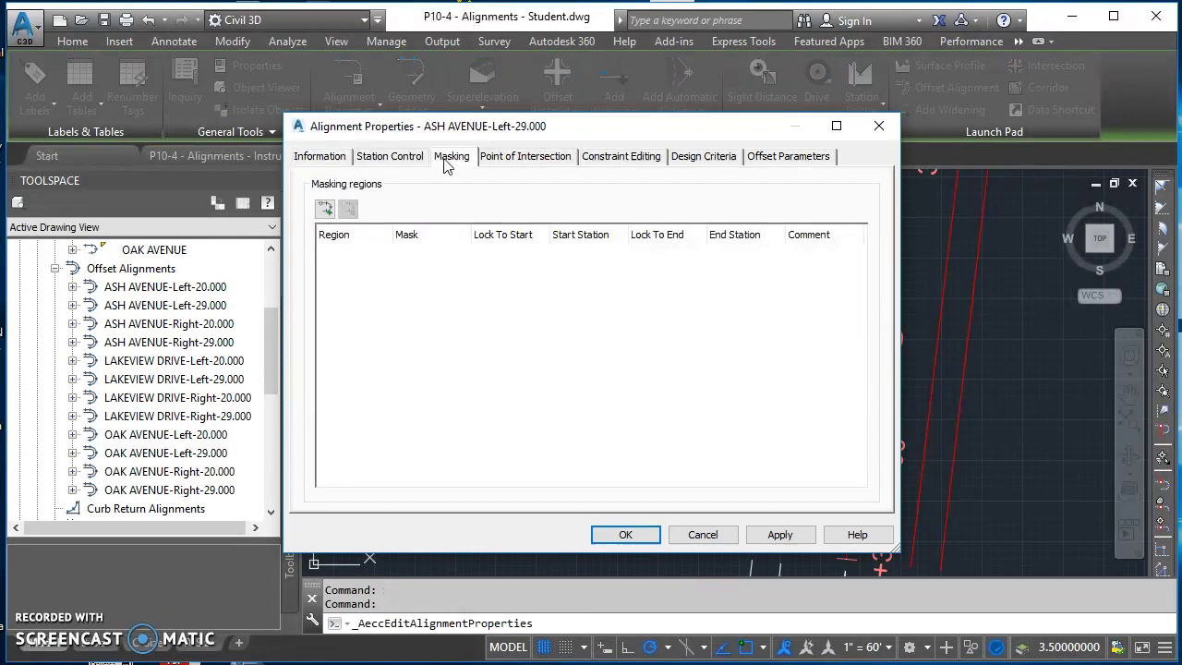
Add a masking region to the ASH AVENUE-Left-29.000 offset from station 0+00.00 to 0+29.00, where it meets Lakeview Drive's outer offset.
click(325, 211)
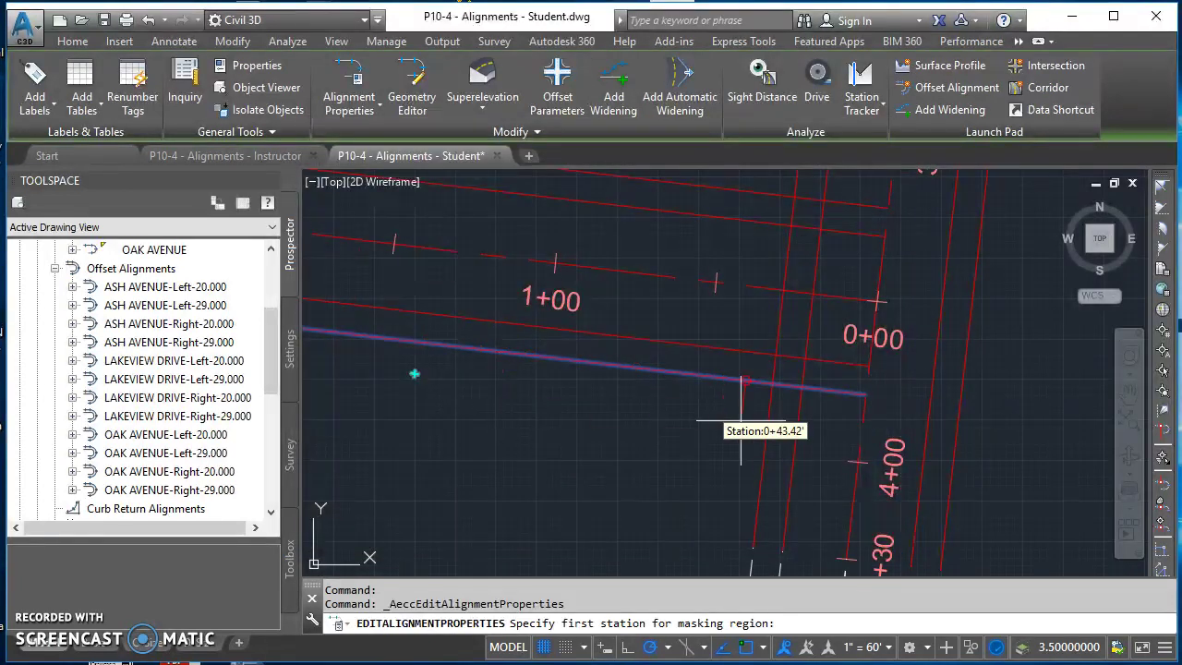
scroll(838, 427, up, 2)
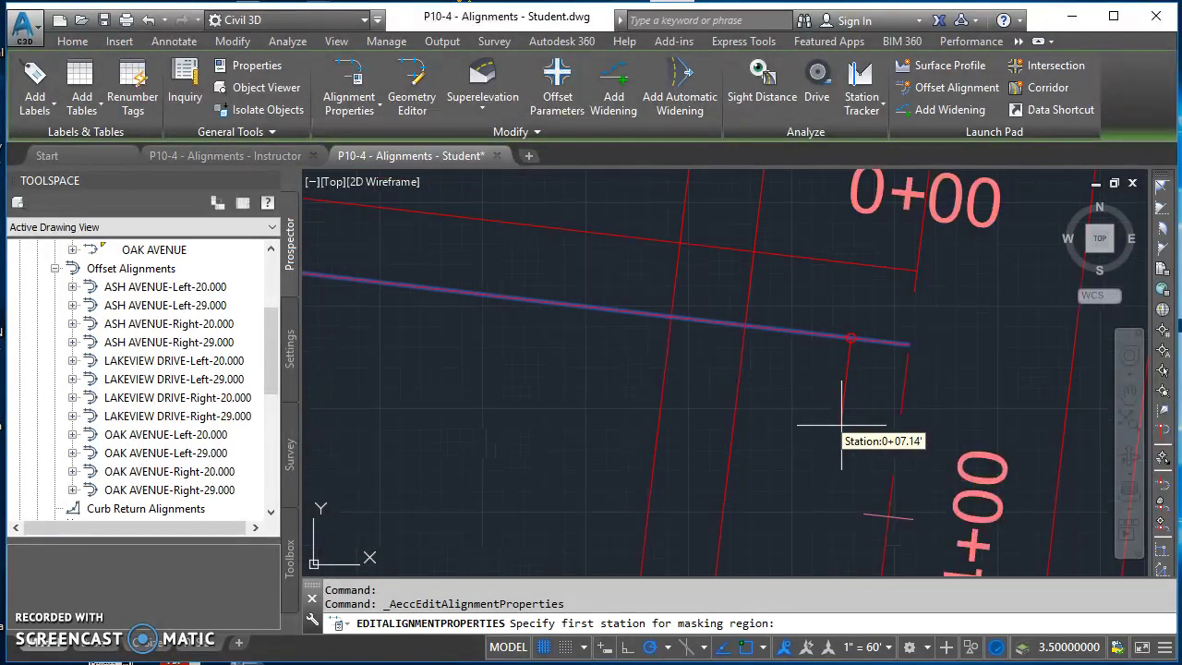
click(908, 345)
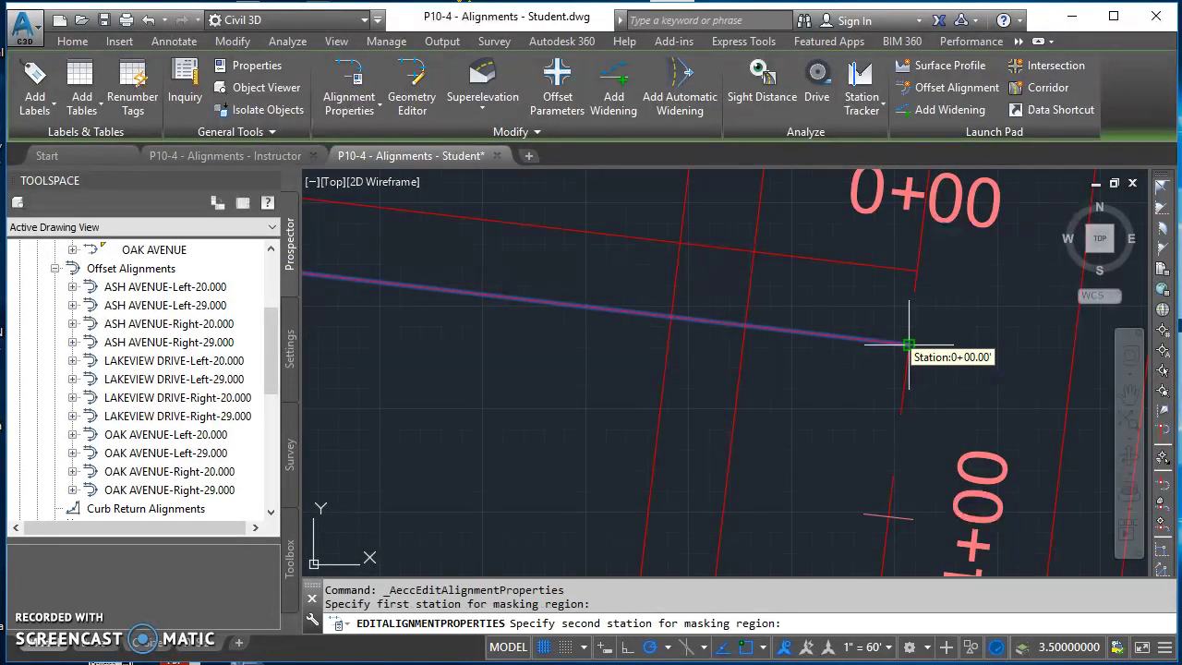
click(671, 316)
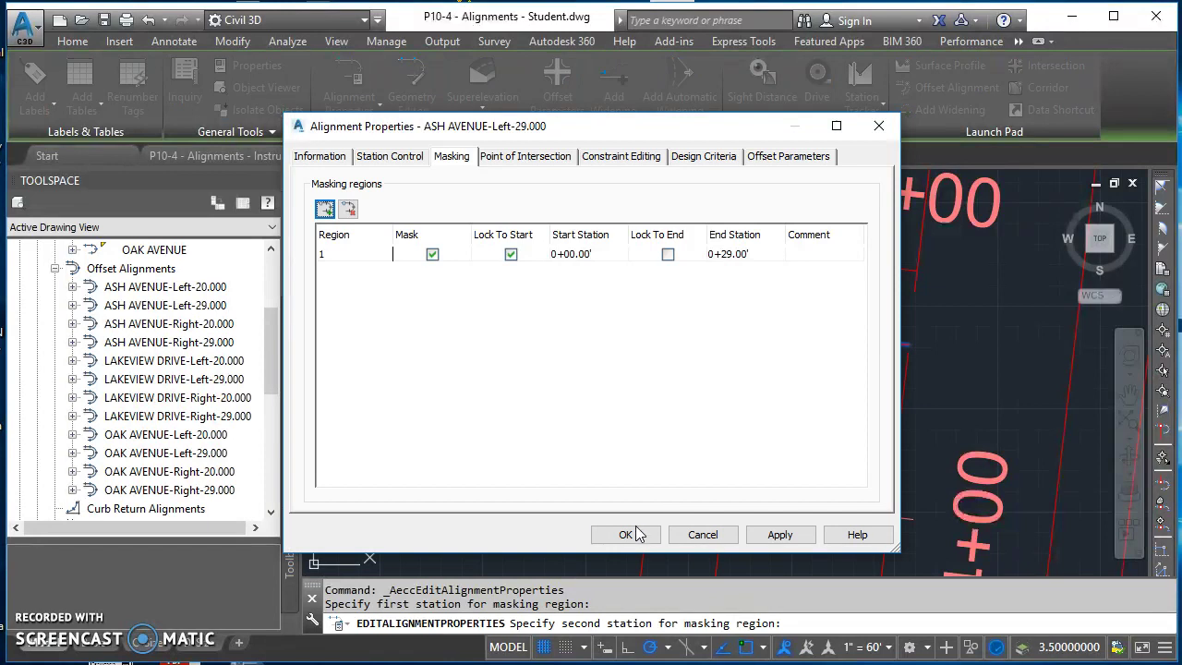
click(625, 536)
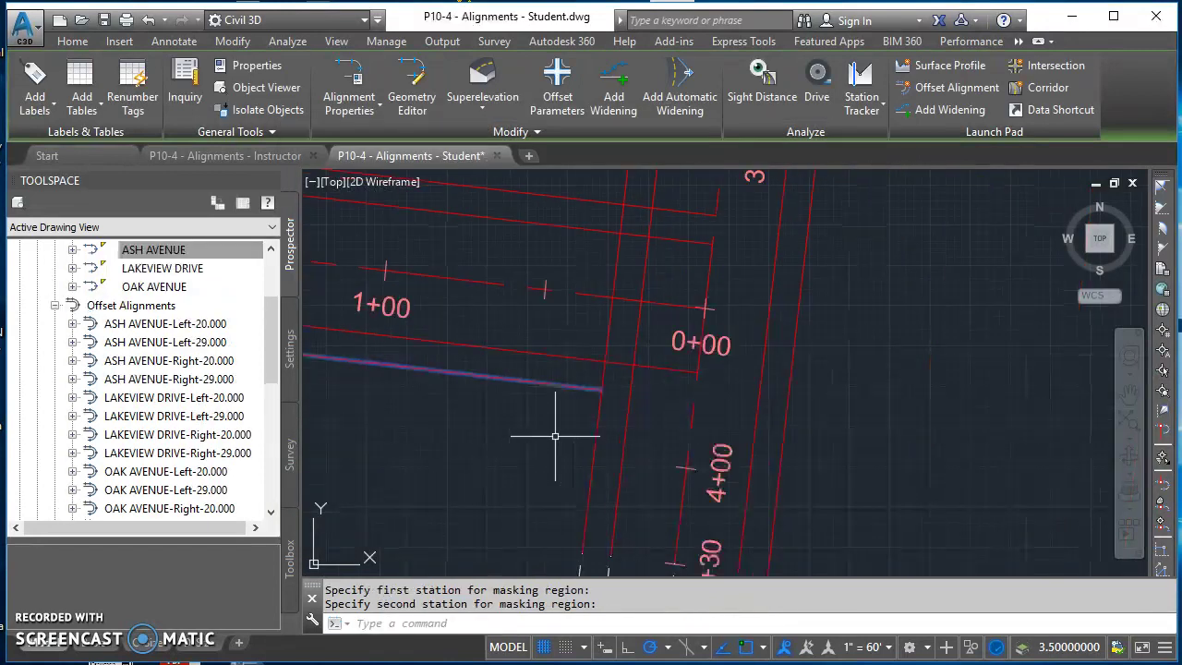
Deselect the offset and examine the masked offset lines at the Ash Avenue and Oak Avenue intersections with Lakeview Drive.
mouse_move(680, 411)
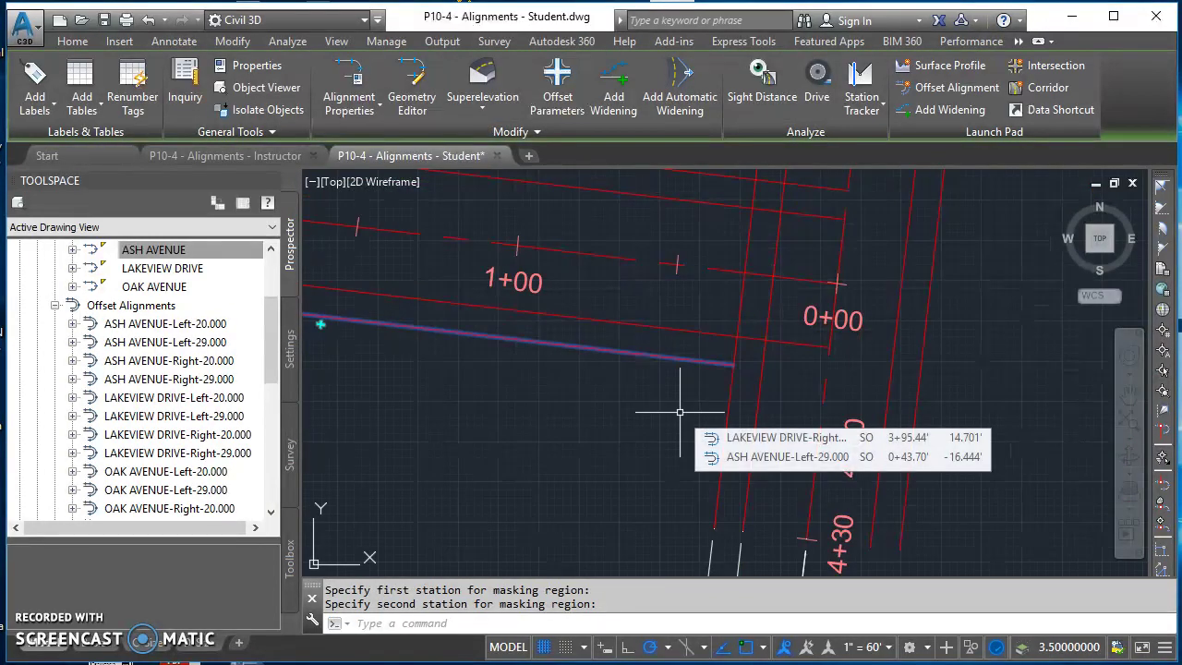
scroll(664, 396, down, 2)
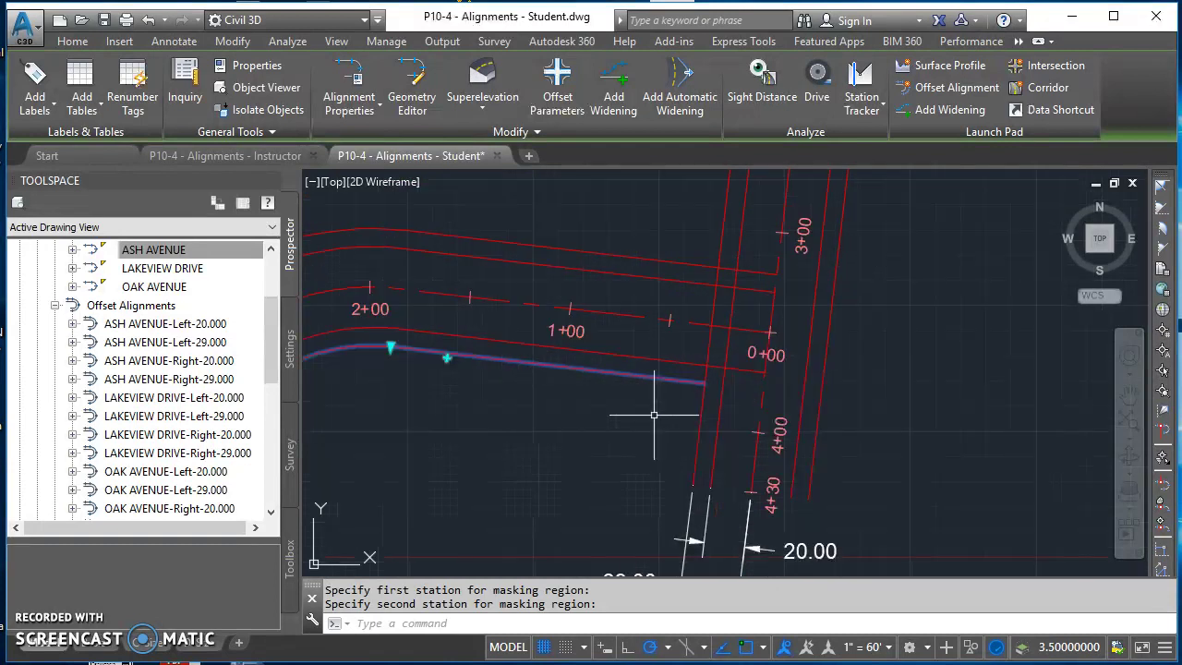
middle_drag(655, 414, 765, 409)
mouse_move(773, 444)
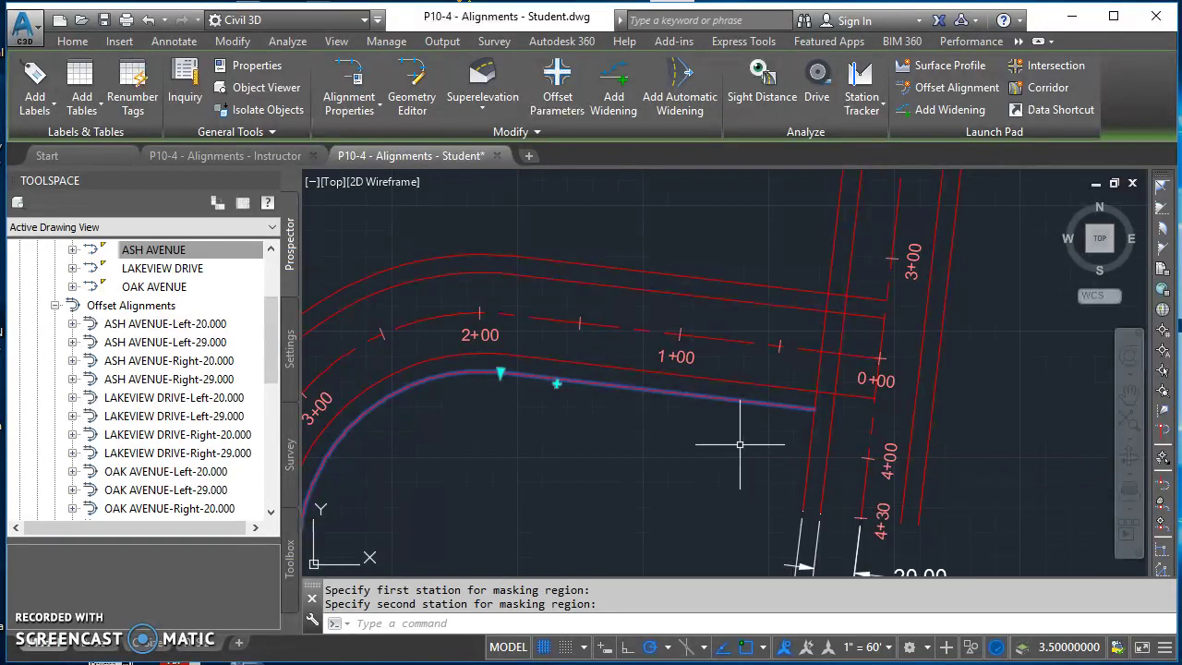
key(Escape)
middle_click(915, 501)
middle_click(915, 501)
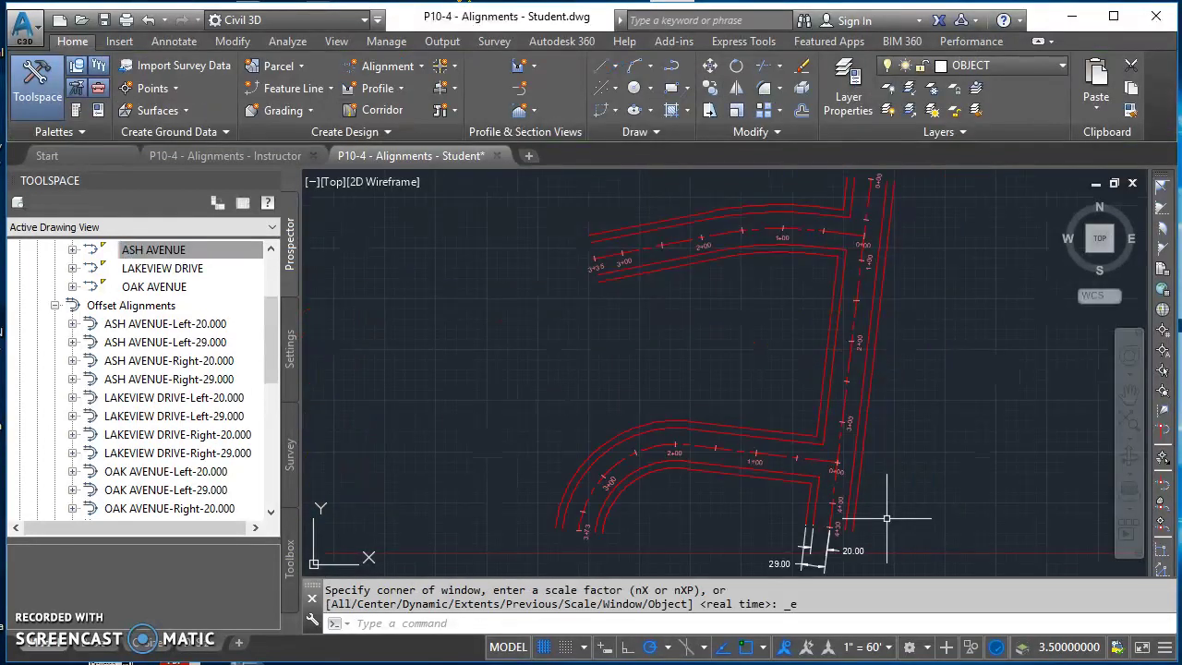
scroll(887, 518, up, 4)
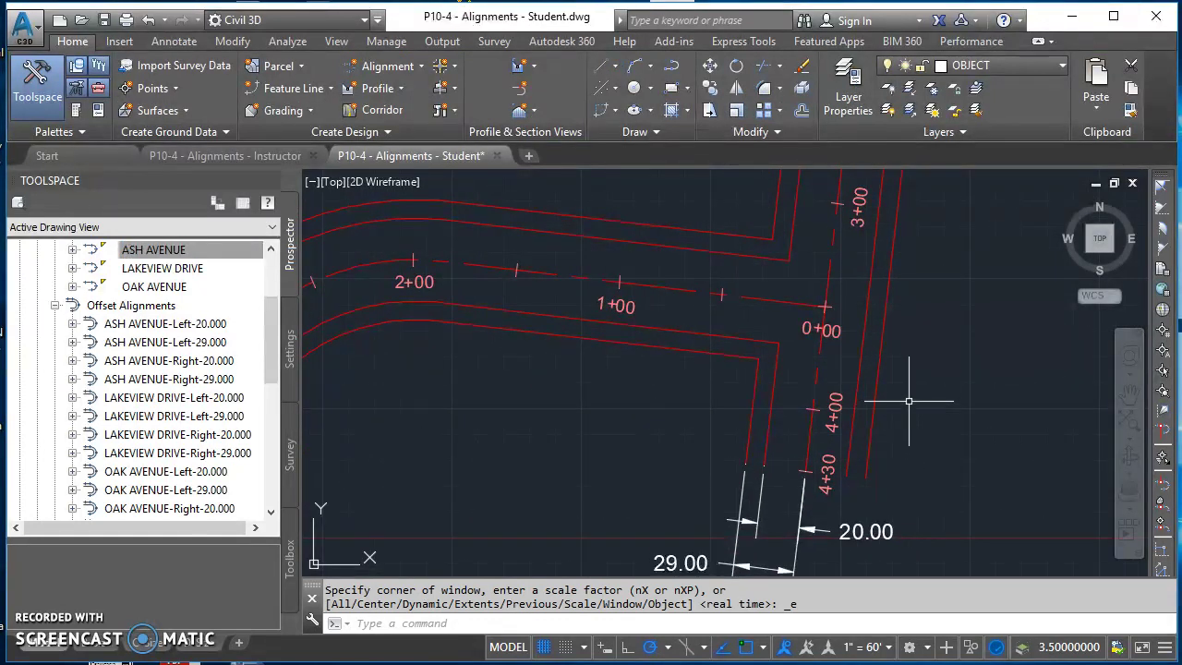
mouse_move(938, 348)
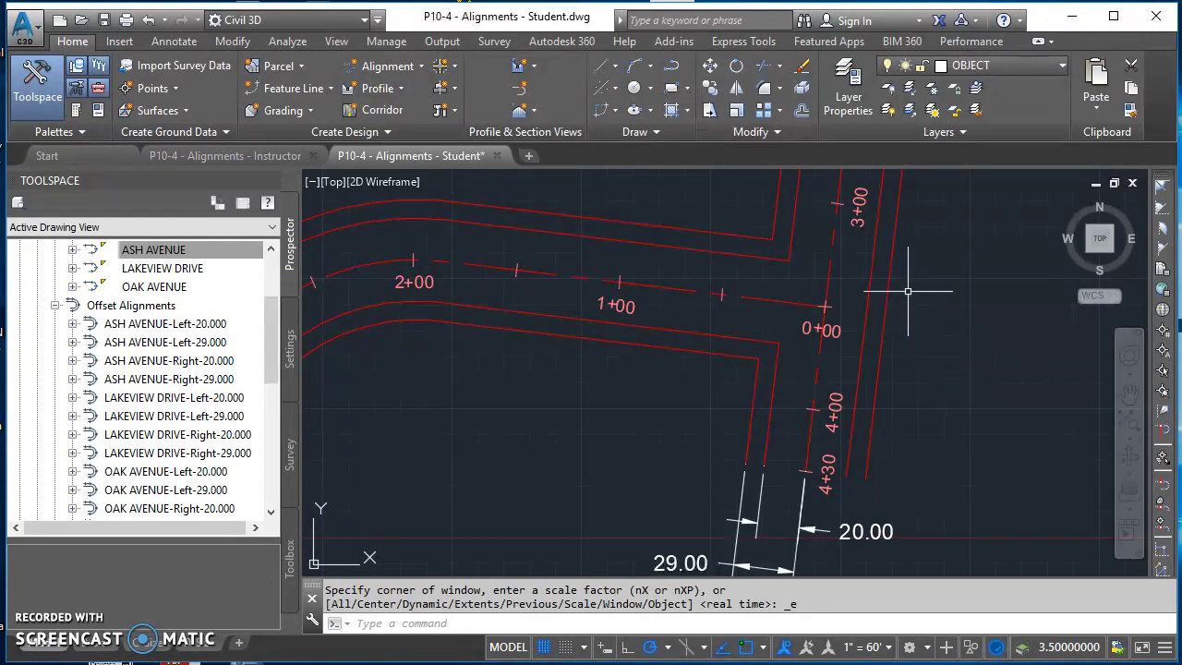
mouse_move(976, 286)
middle_down()
mouse_move(968, 372)
mouse_move(905, 469)
mouse_move(998, 339)
middle_up()
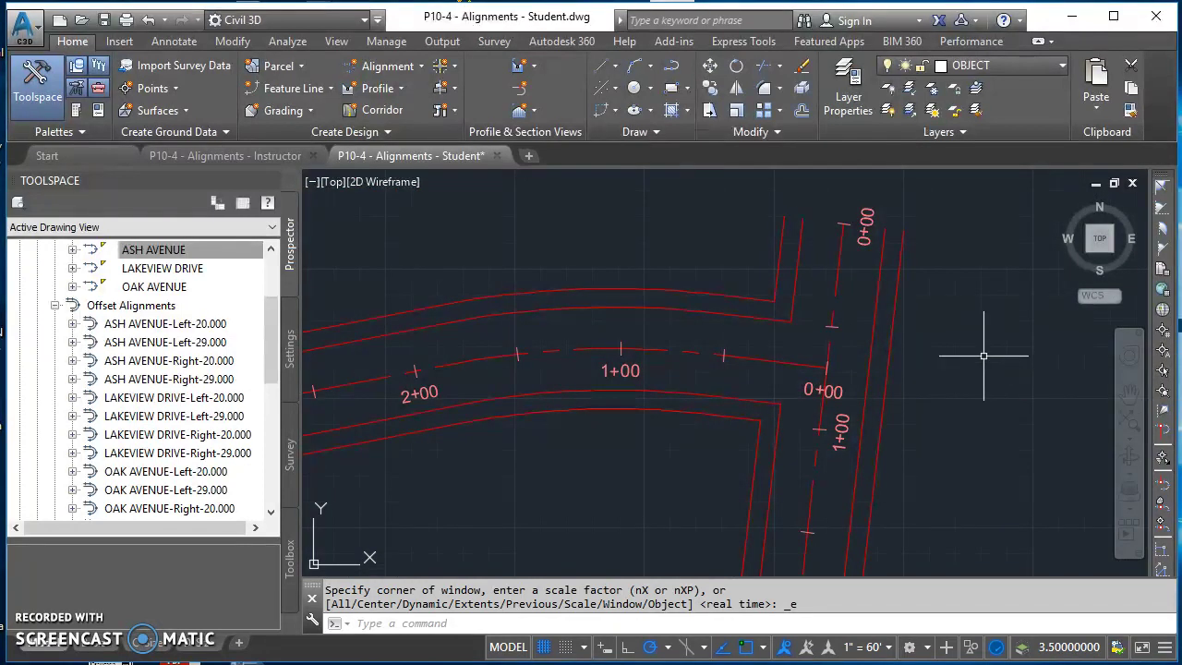
middle_click(963, 403)
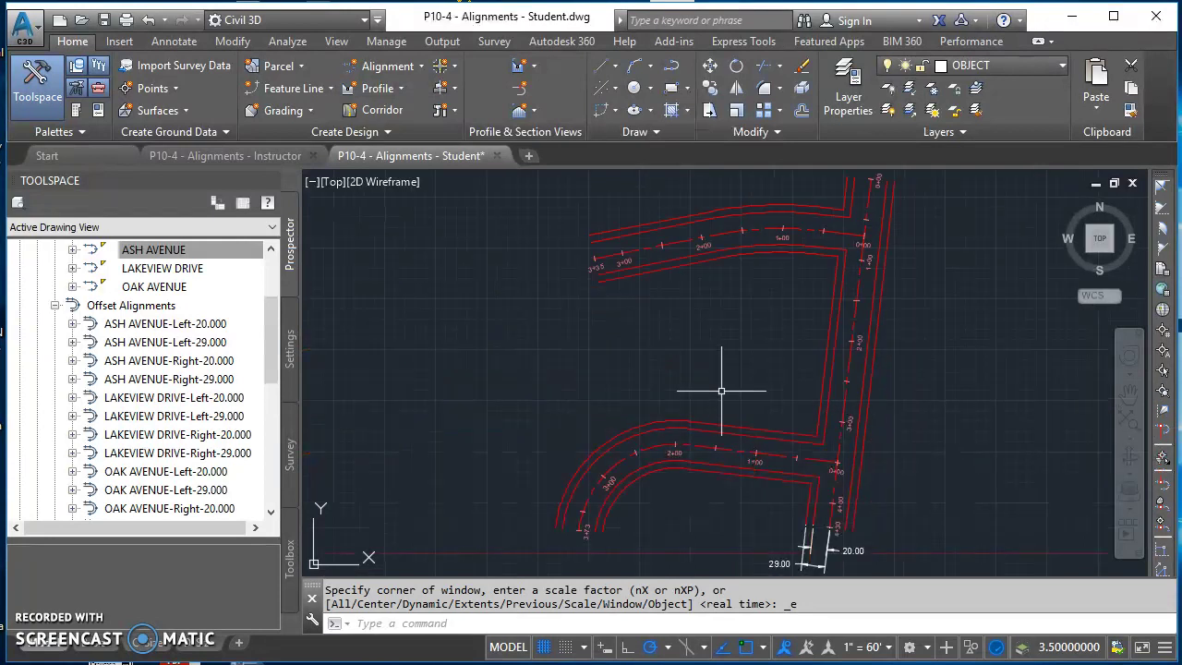